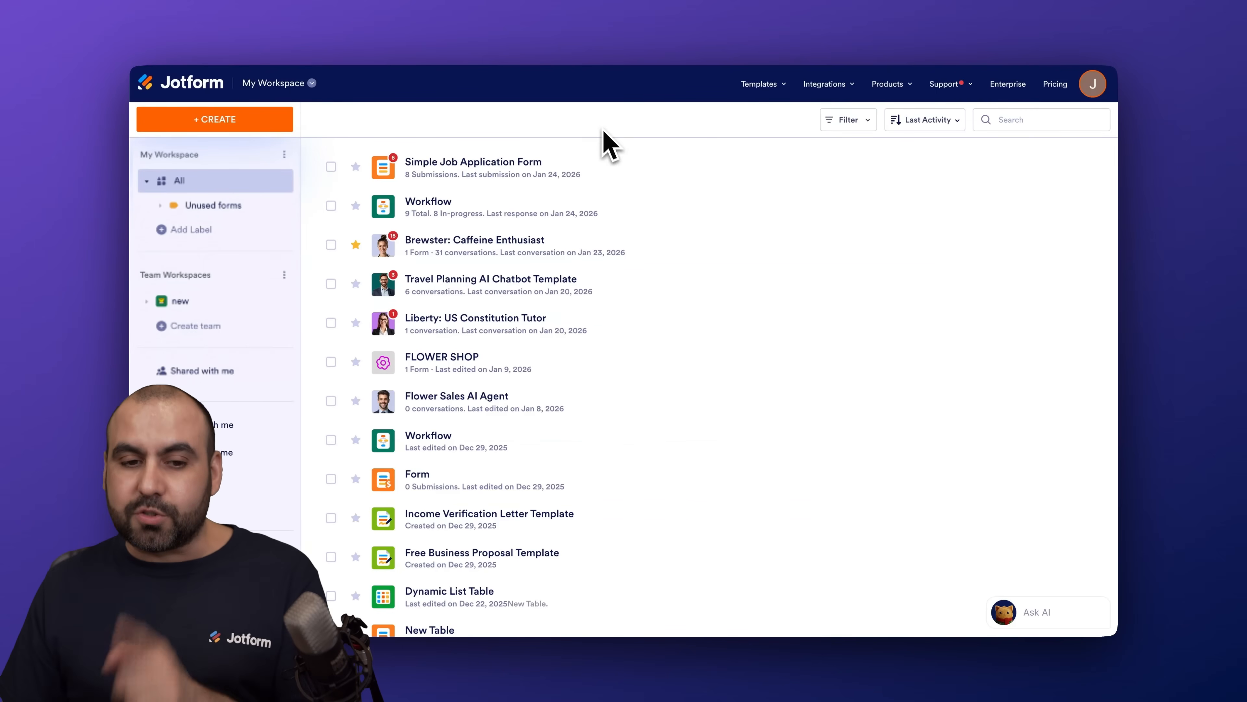
Add a Stripe payment element to the Simple Job Application Form and open its payment connections
mouse_move(607, 165)
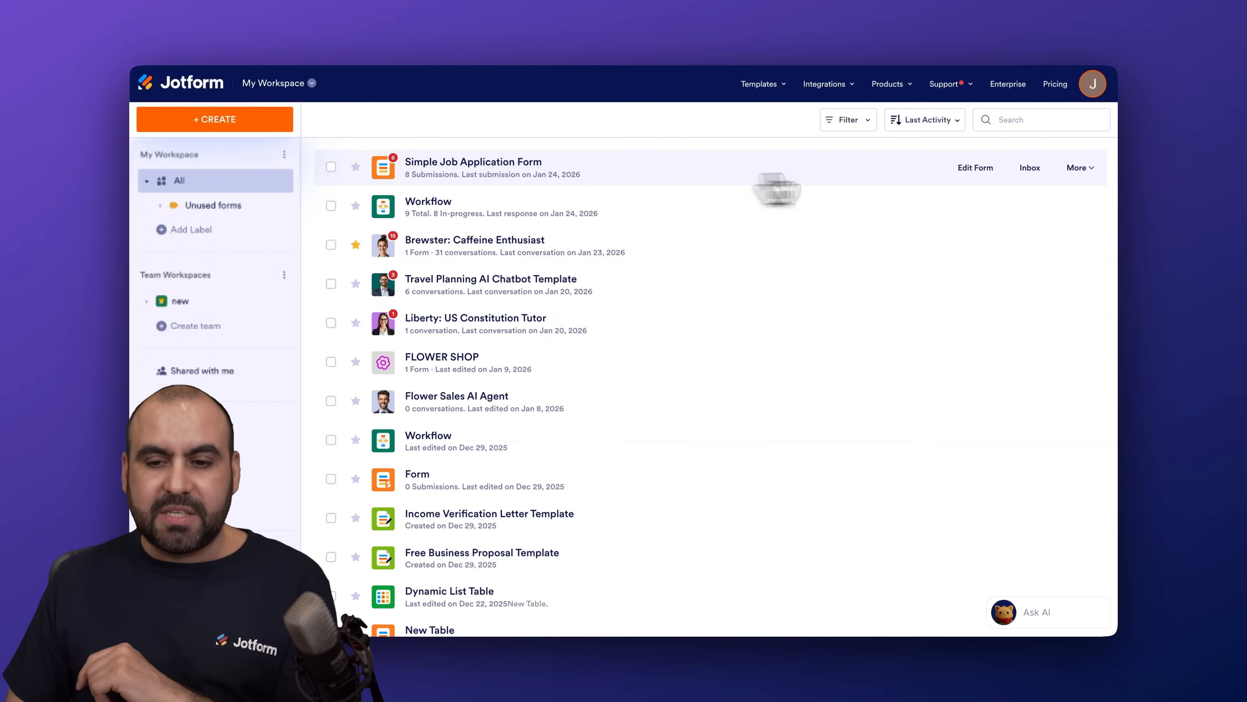
click(970, 169)
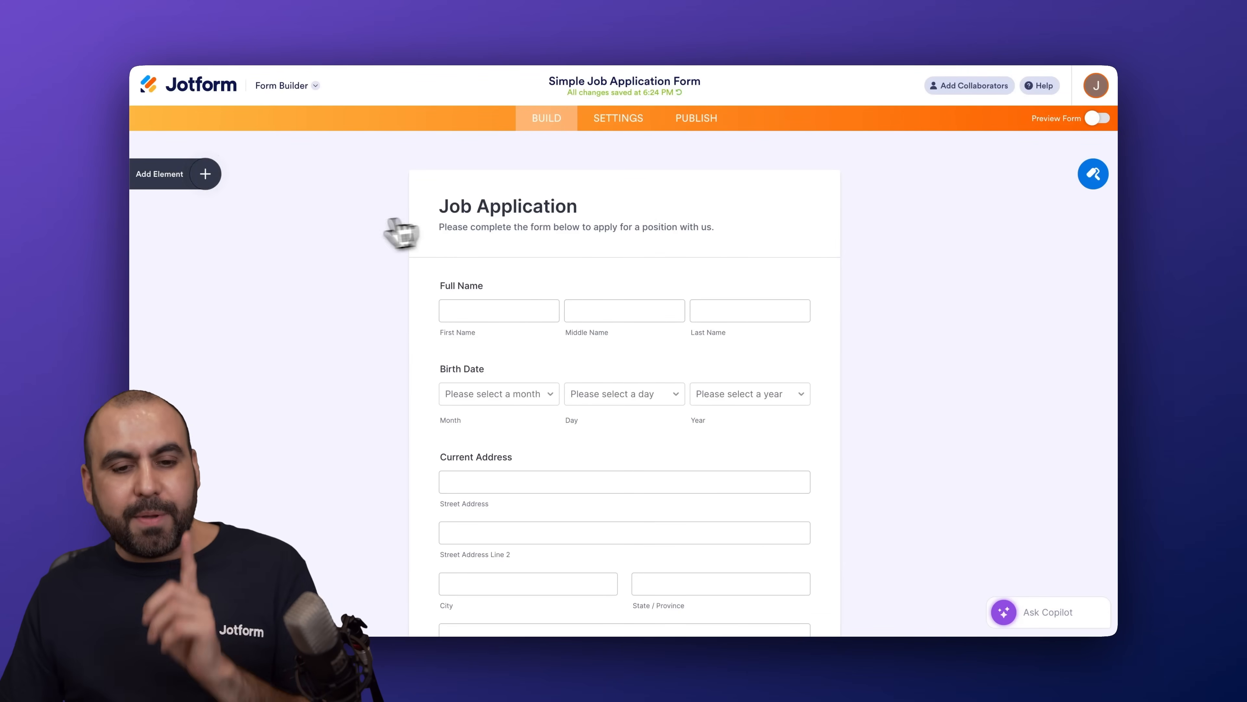
click(207, 177)
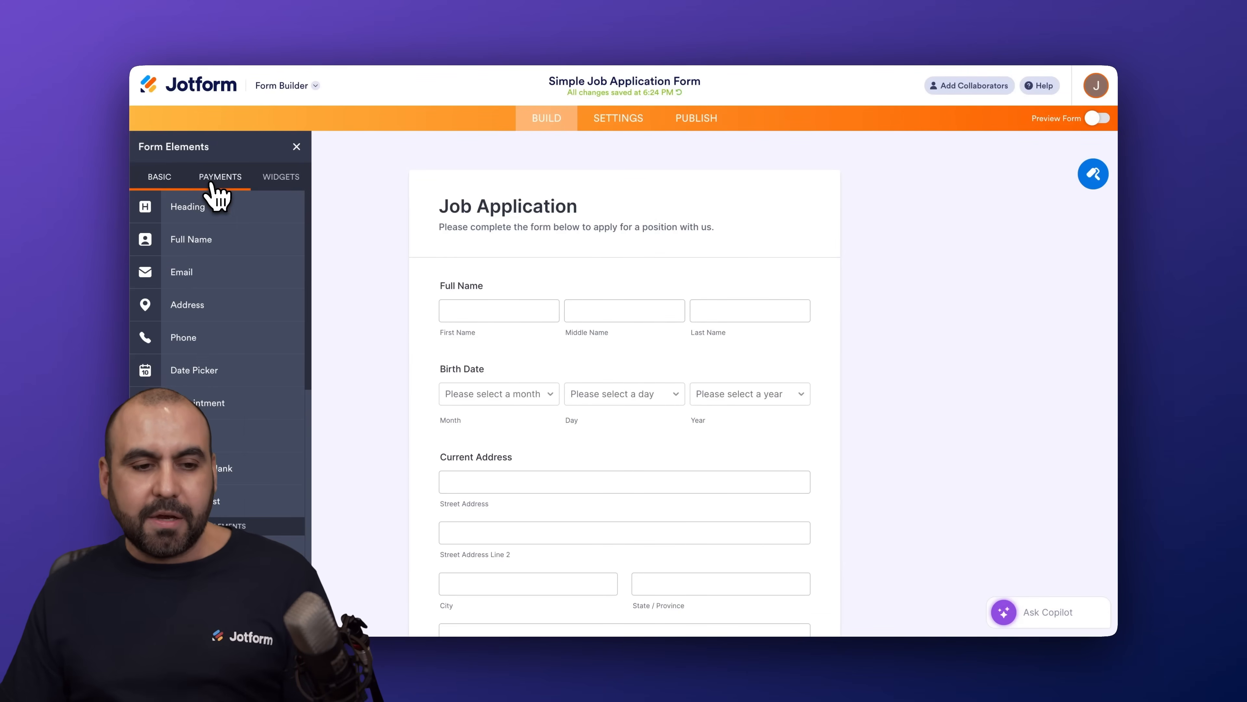
click(225, 183)
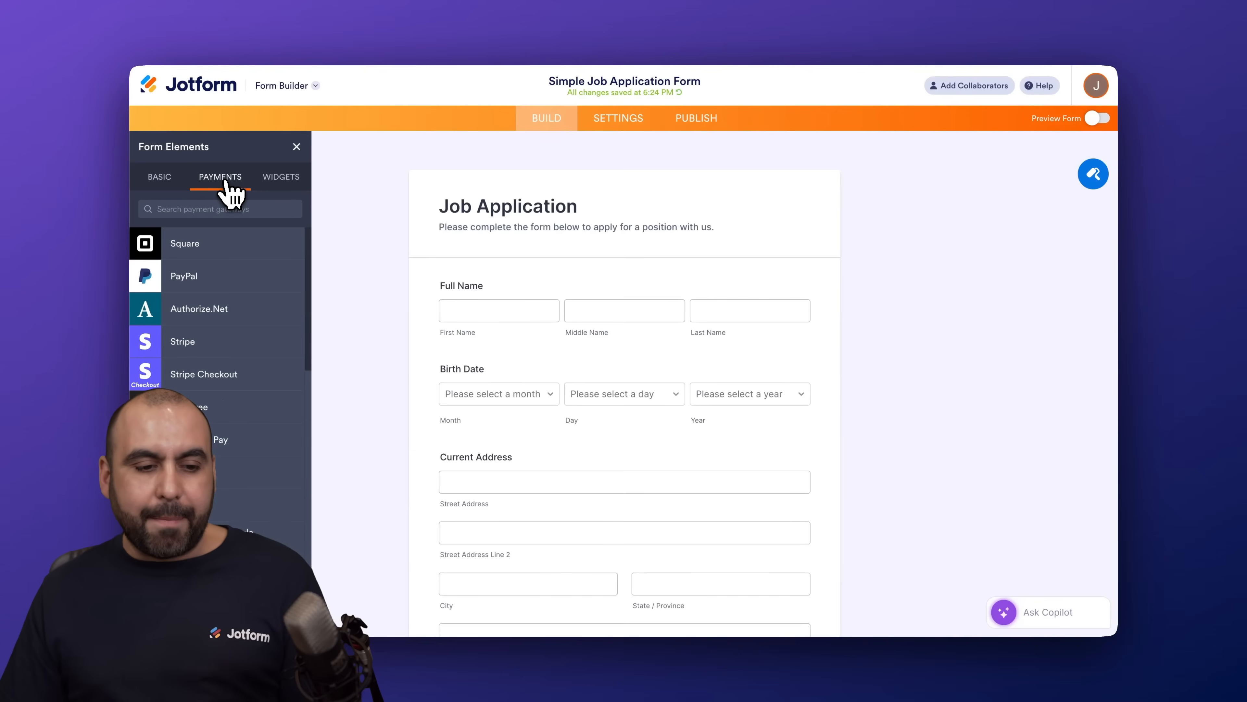
scroll(217, 273, down, 2)
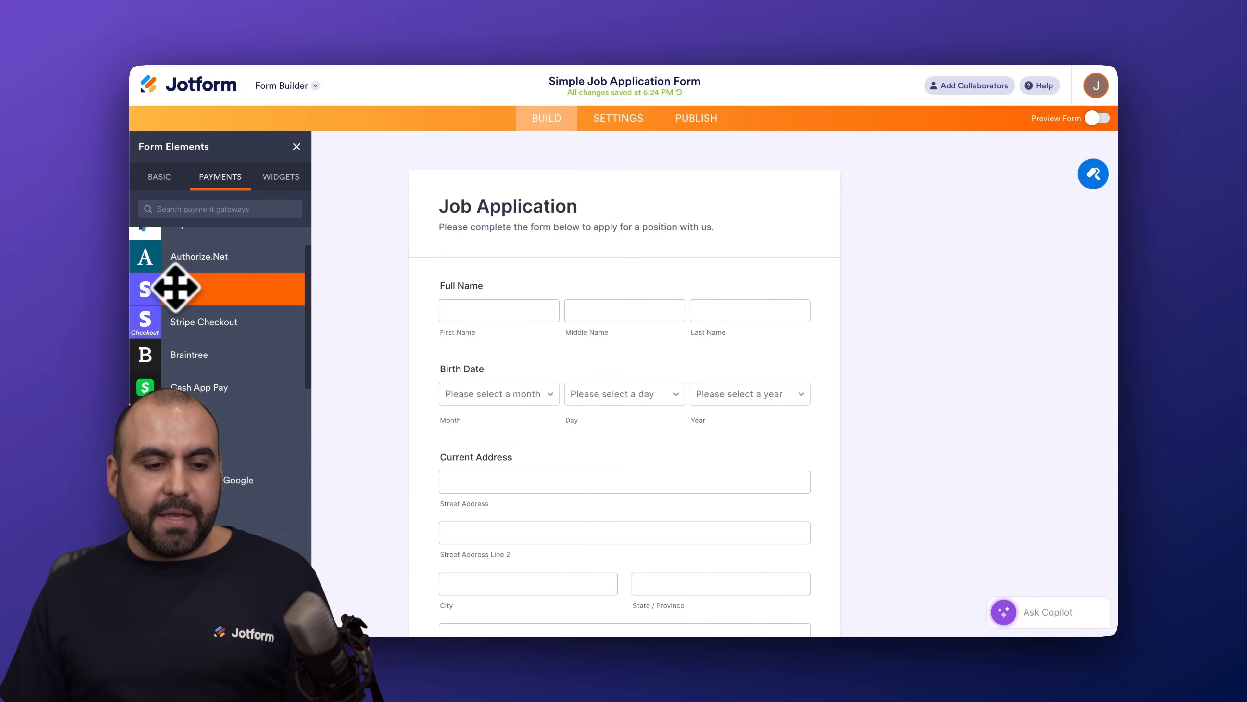
click(166, 293)
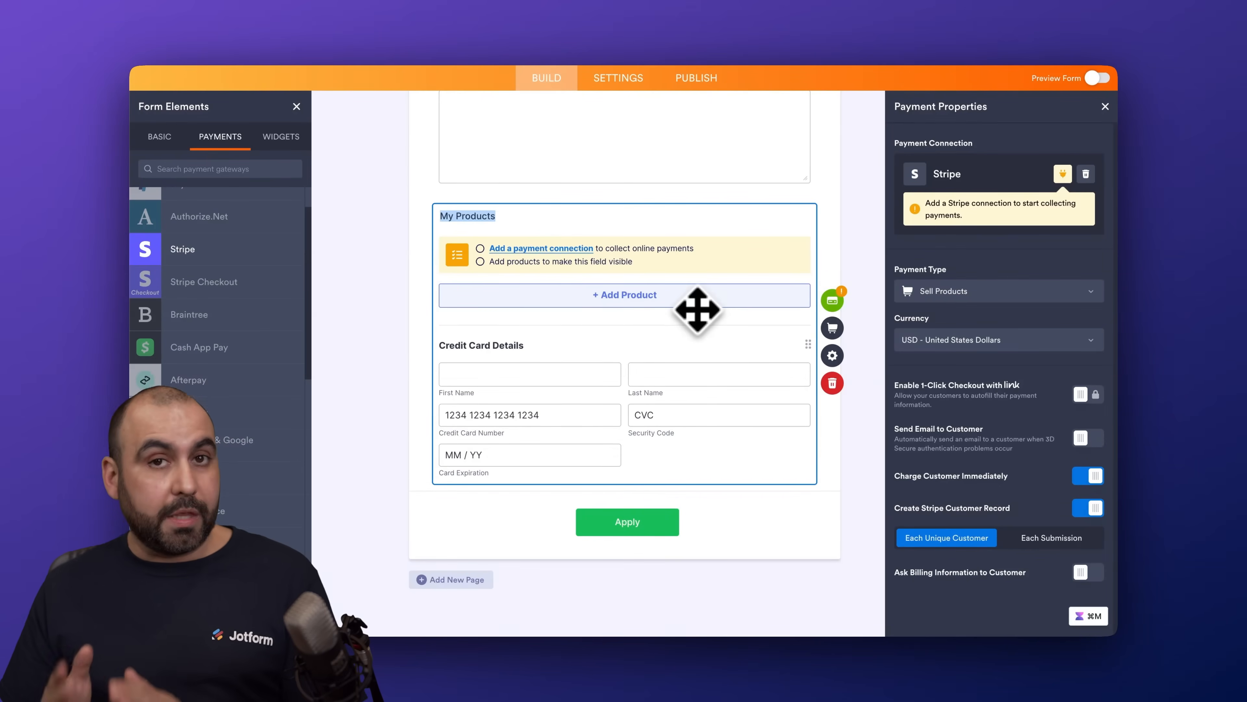
click(1063, 175)
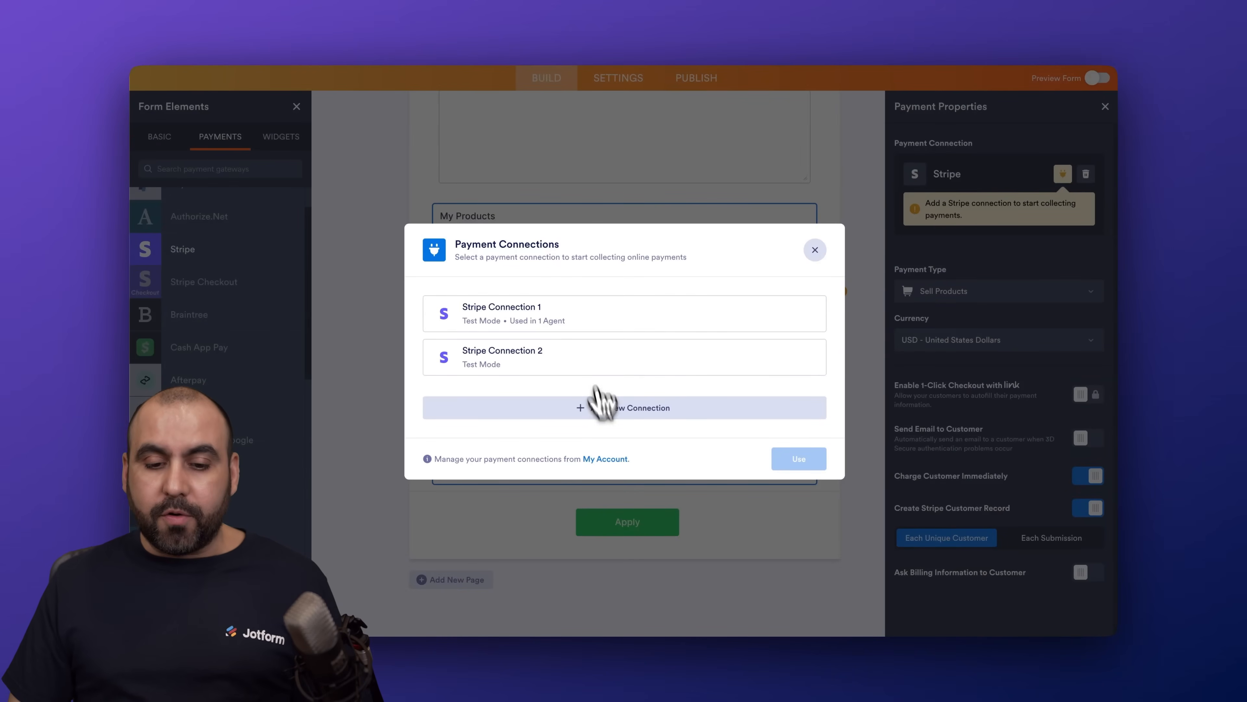
Try to add a new Stripe connection named testest from the account's payment connections page
click(608, 459)
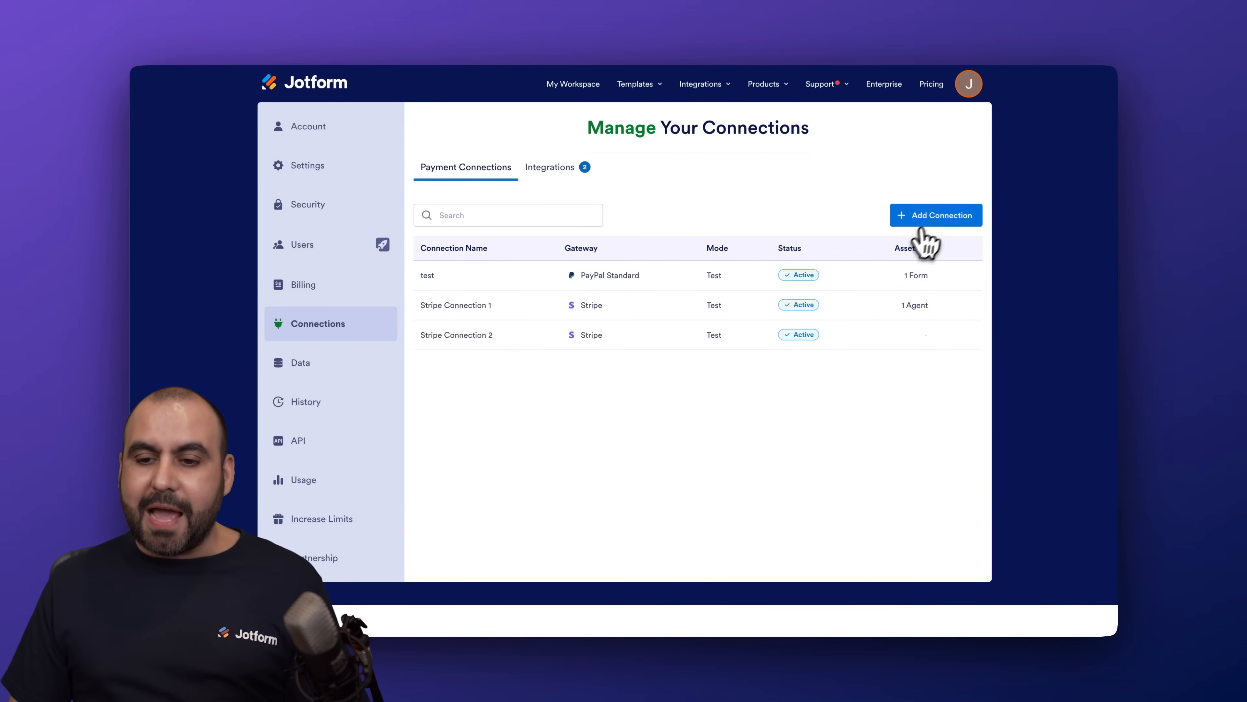
click(916, 219)
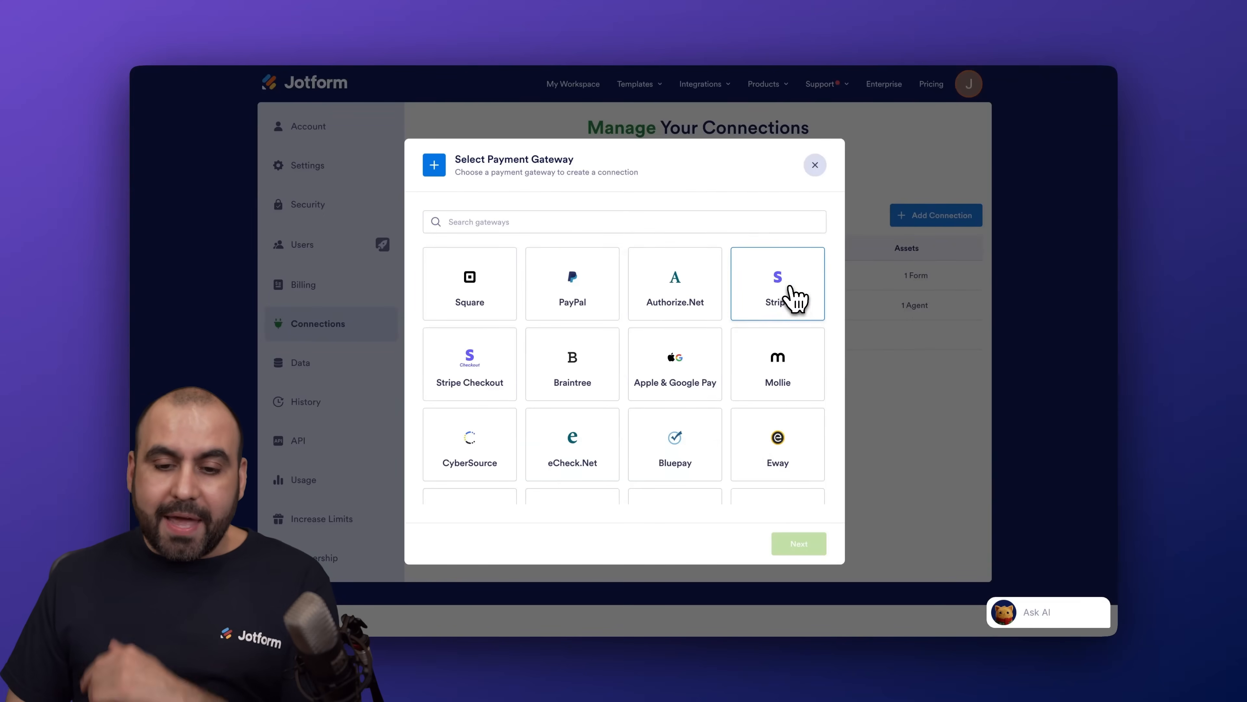
click(795, 294)
click(794, 545)
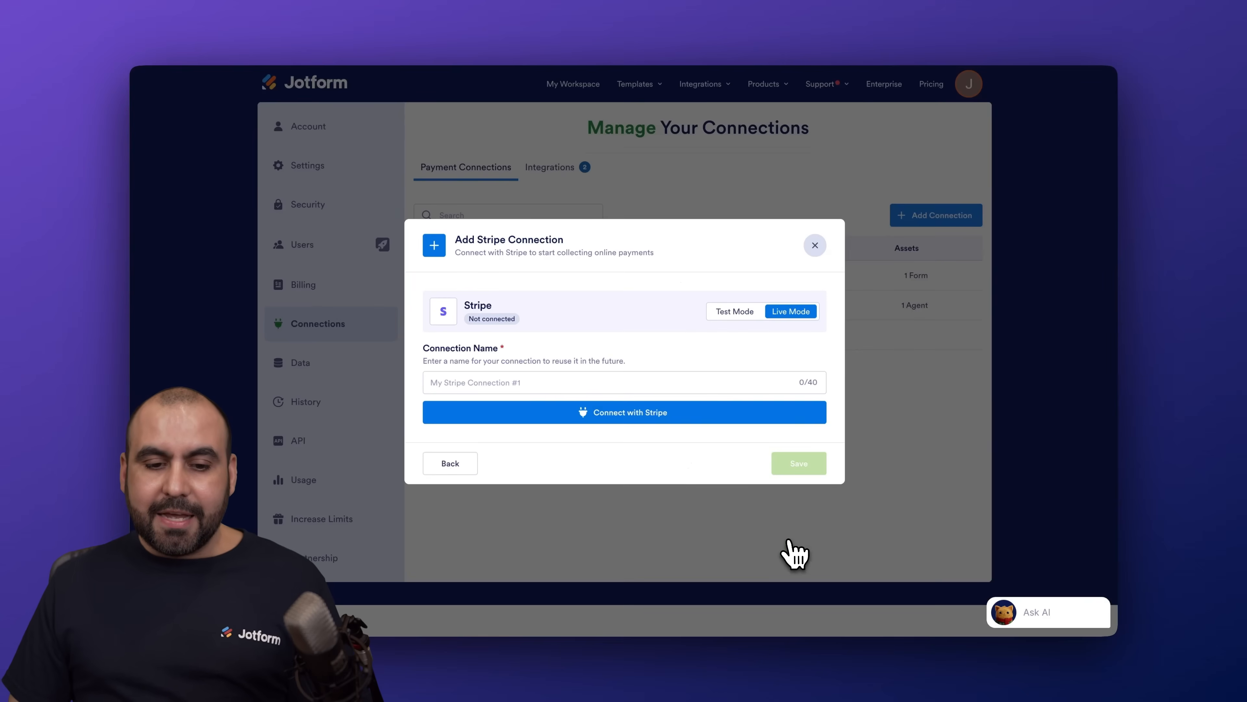
click(480, 387)
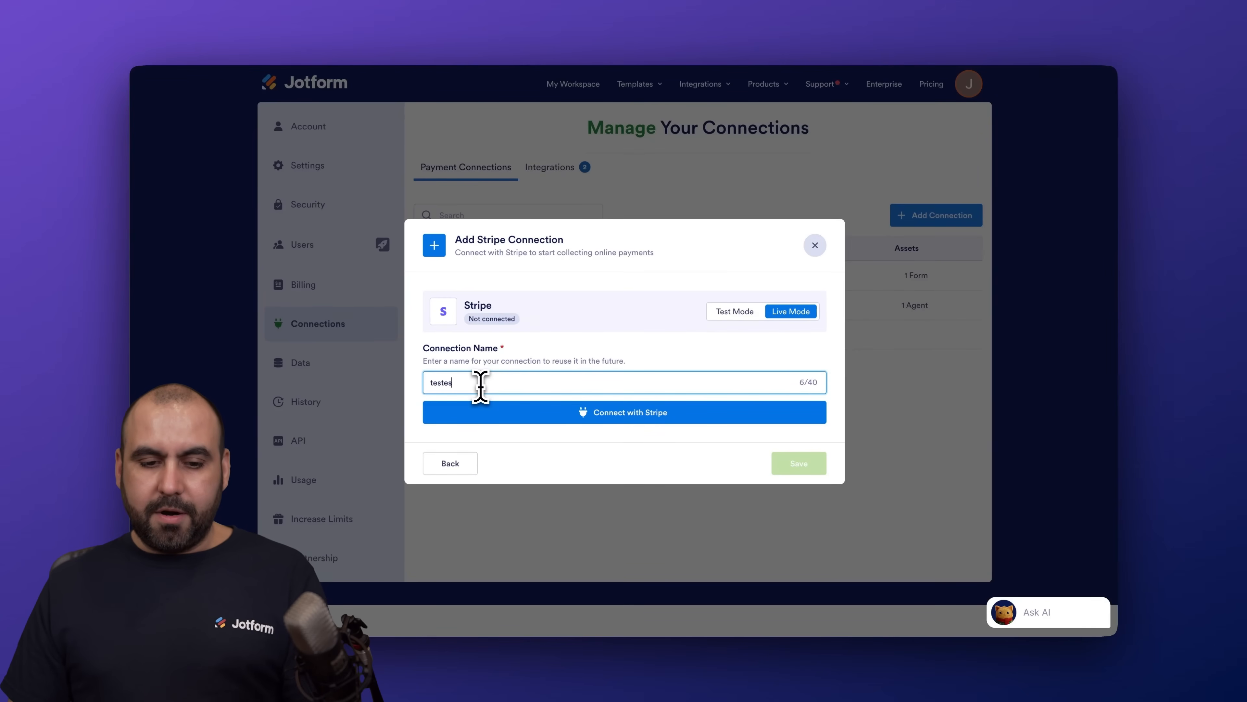
text(testest)
click(636, 420)
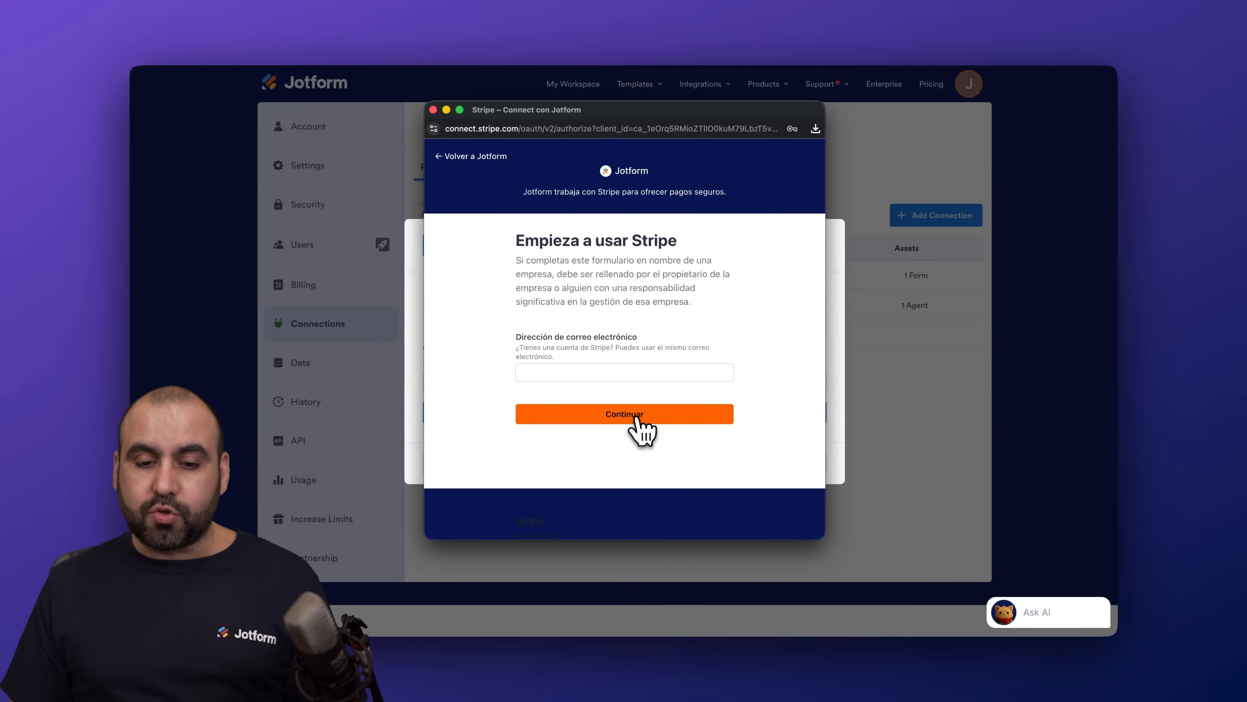
click(433, 110)
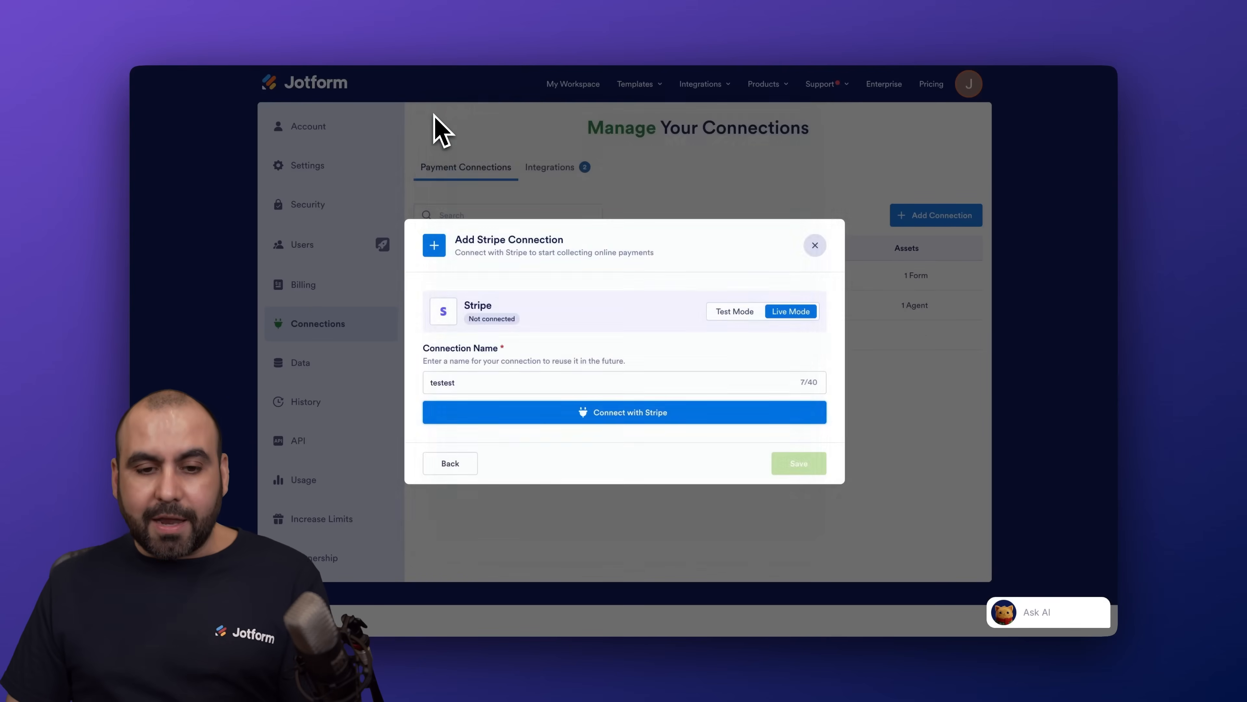
click(464, 464)
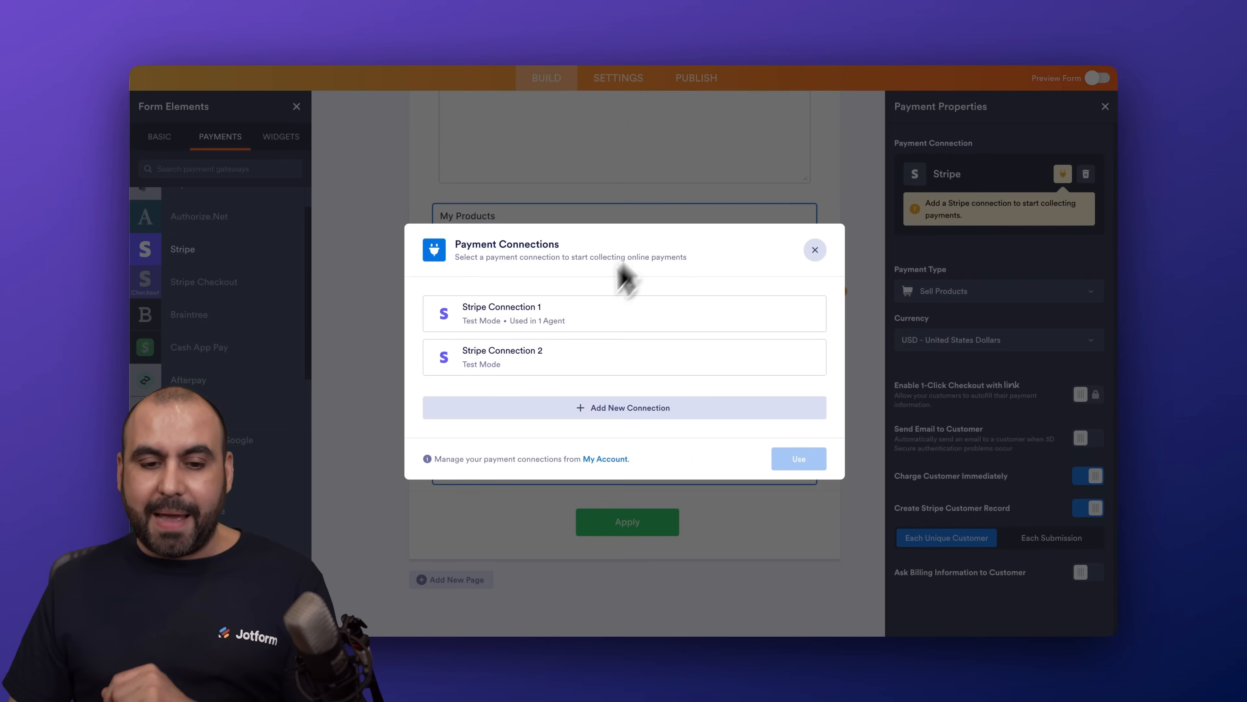
Use Stripe Connection 1 for the payment element, with Sell Products as payment type and USD - United States Dollars as currency
click(585, 319)
click(808, 464)
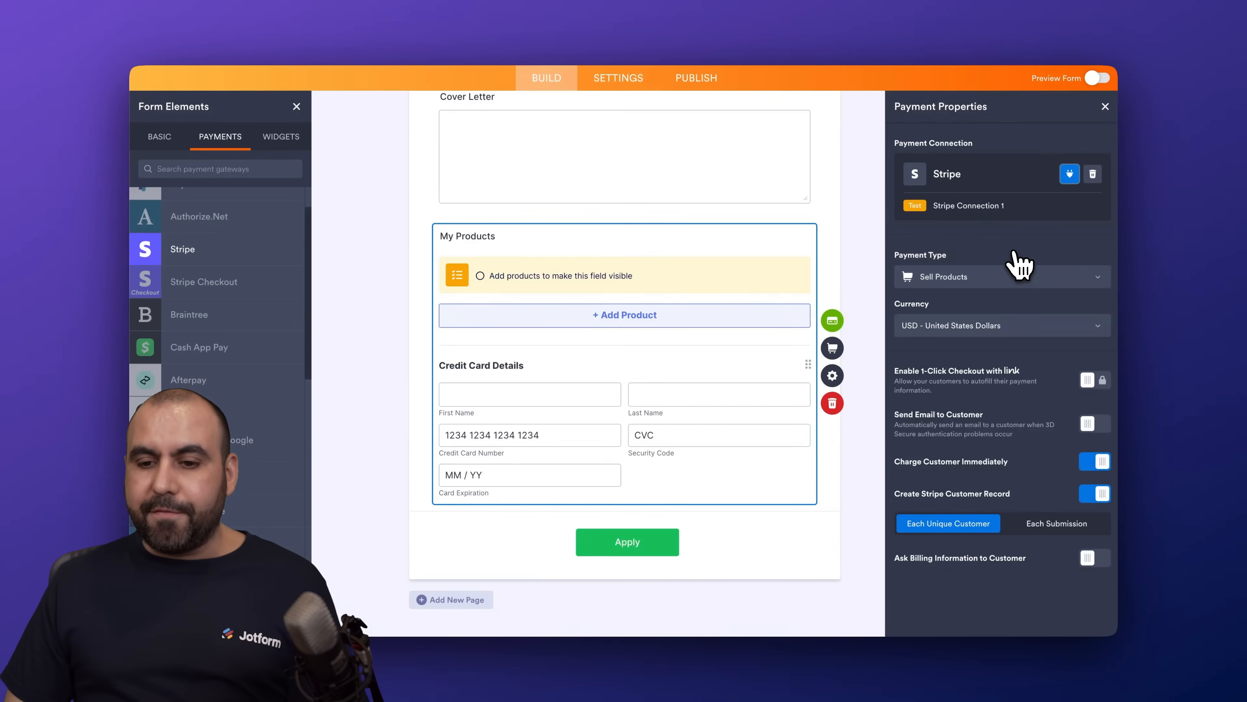
click(1019, 279)
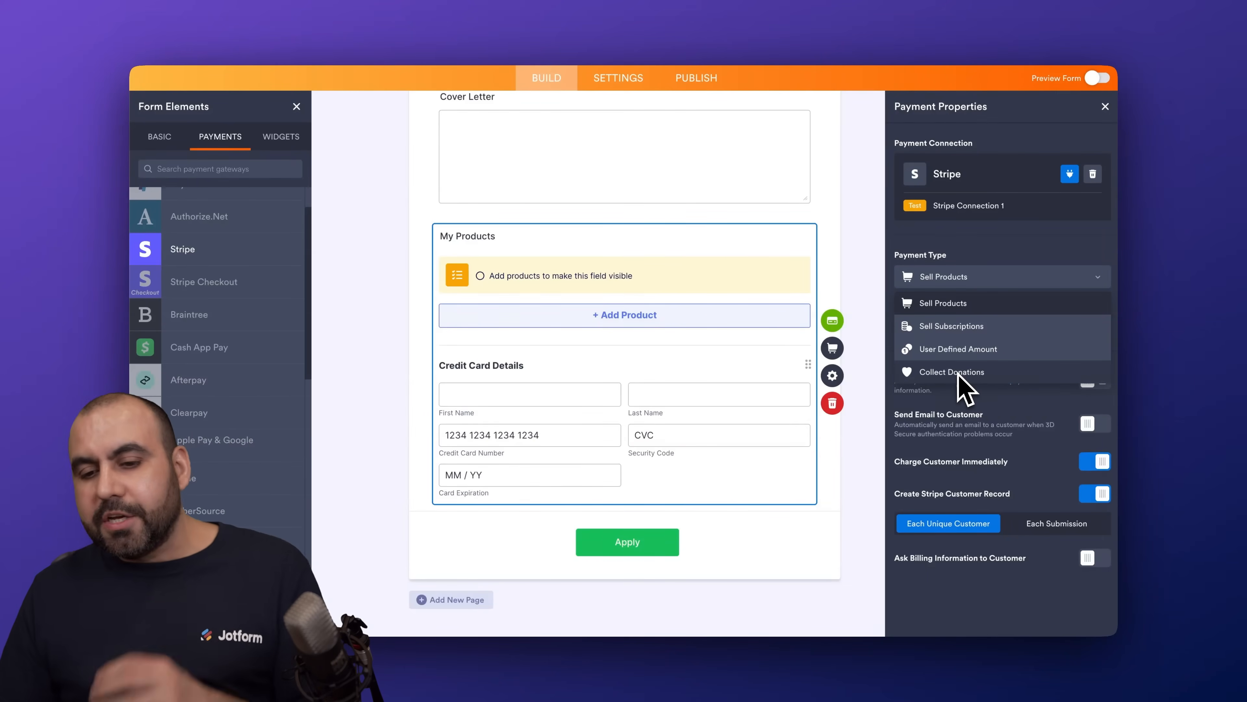
click(1004, 247)
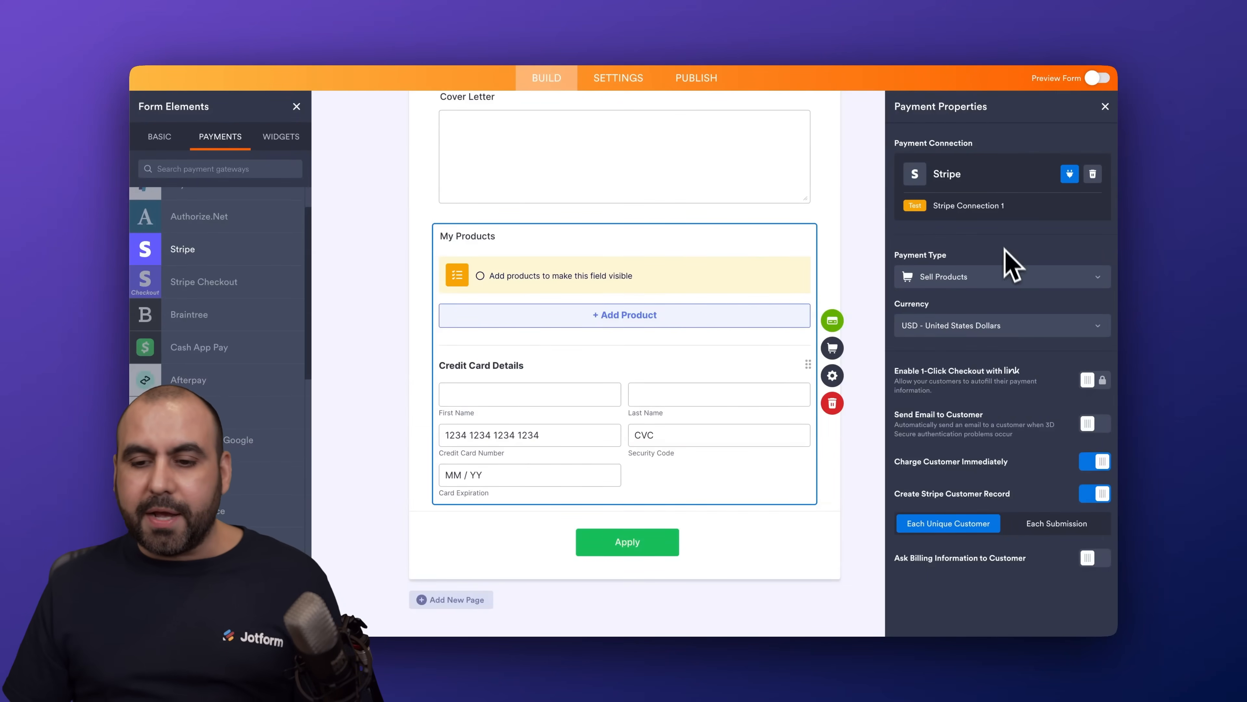
click(977, 328)
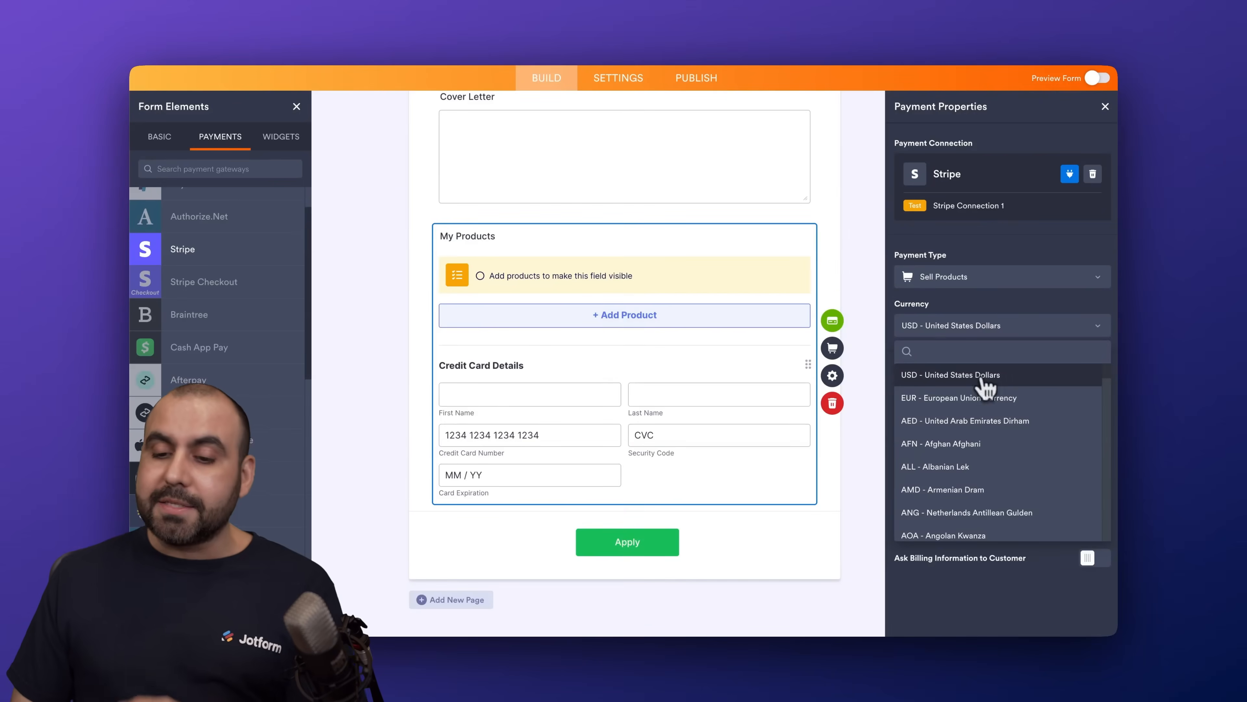
click(981, 377)
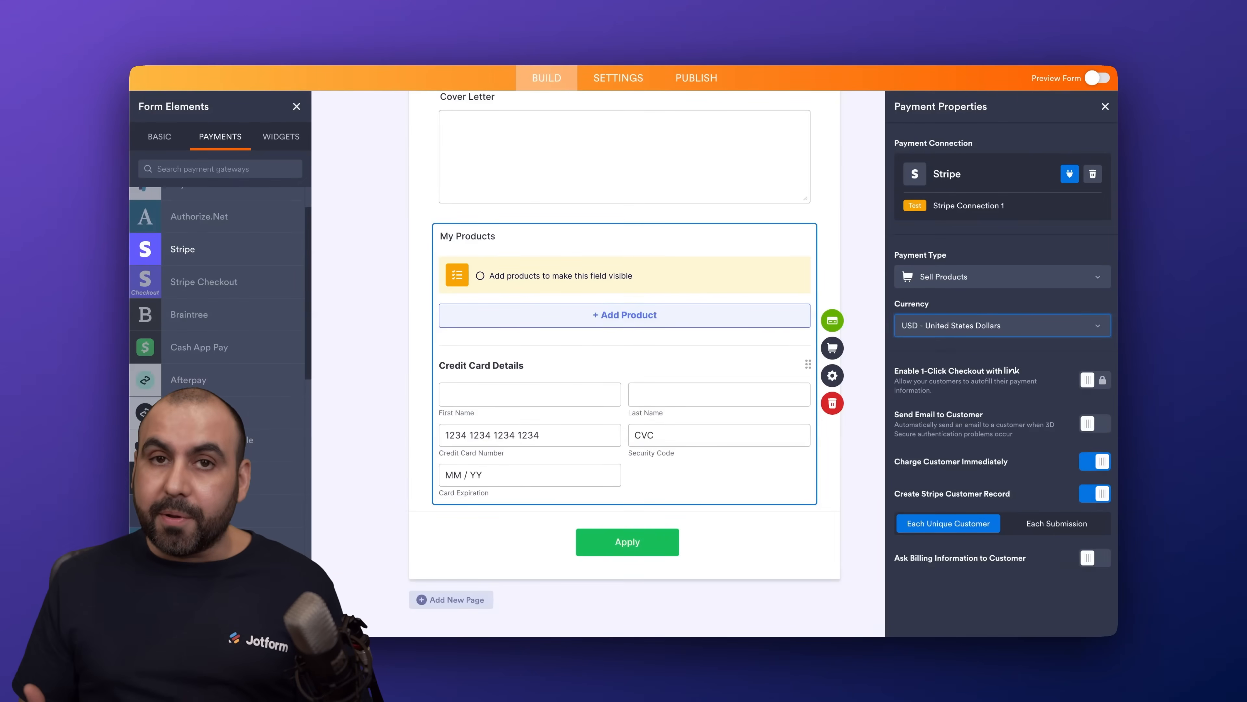
Enable sending email to the customer and create a Stripe customer record for each submission
click(1099, 383)
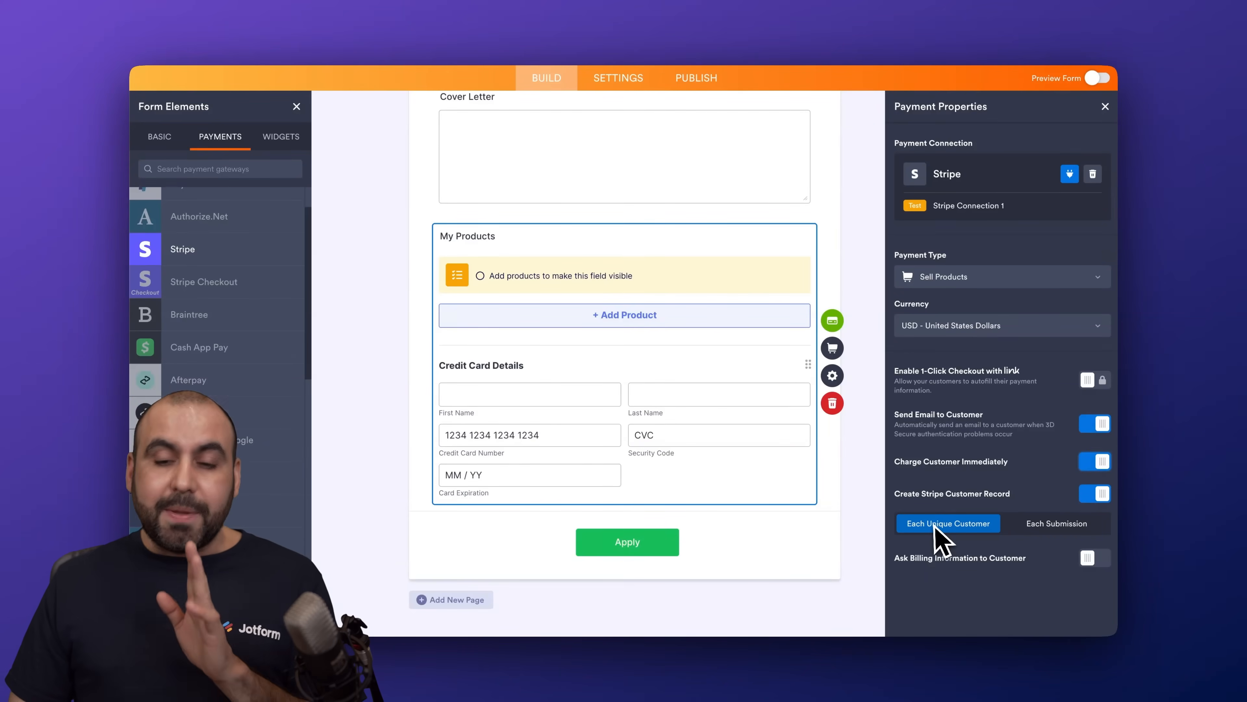
click(1051, 529)
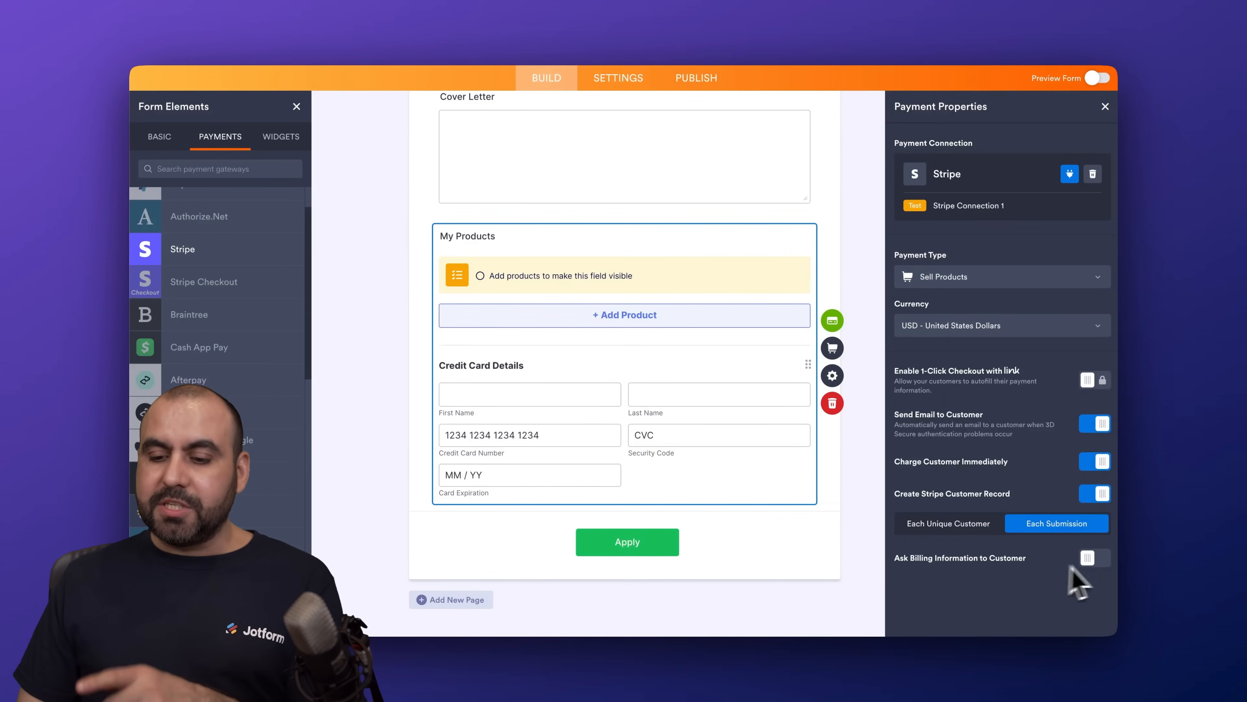
Try requesting billing information, mapping email to Email Address, billing and shipping to Current Address, and custom data to Full Name
click(1095, 557)
scroll(1088, 570, down, 5)
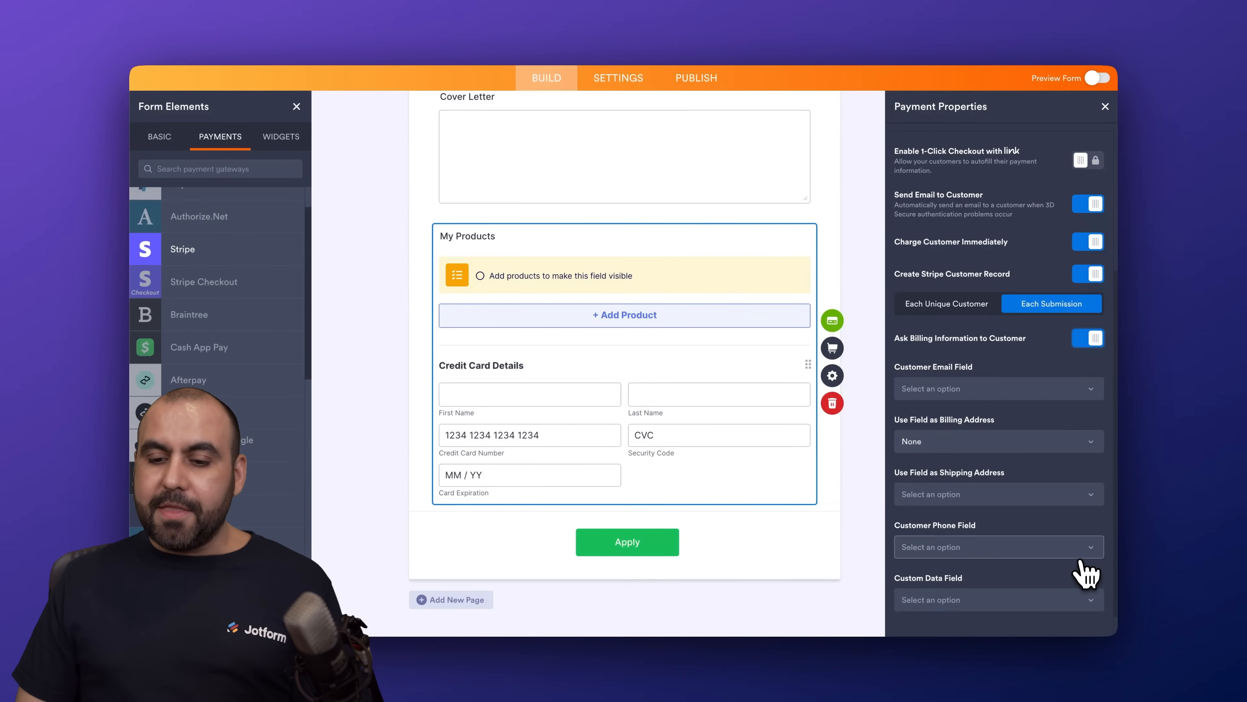
scroll(1083, 572, down, 1)
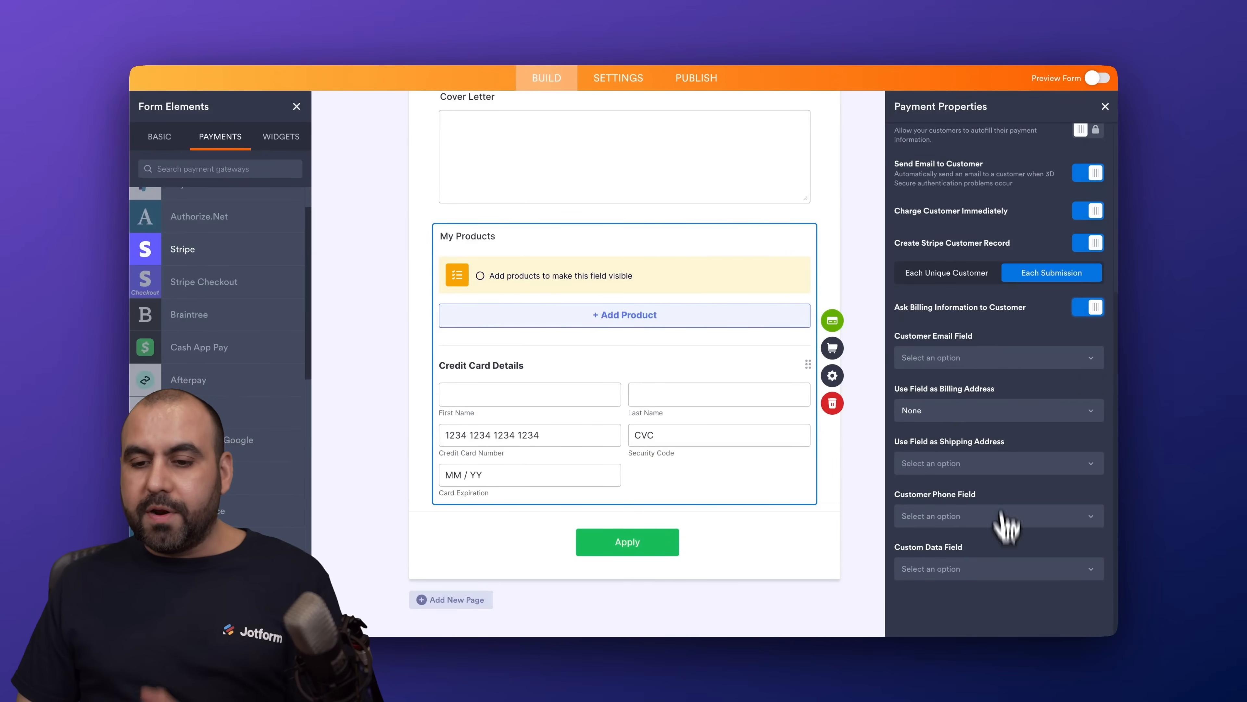
click(1019, 358)
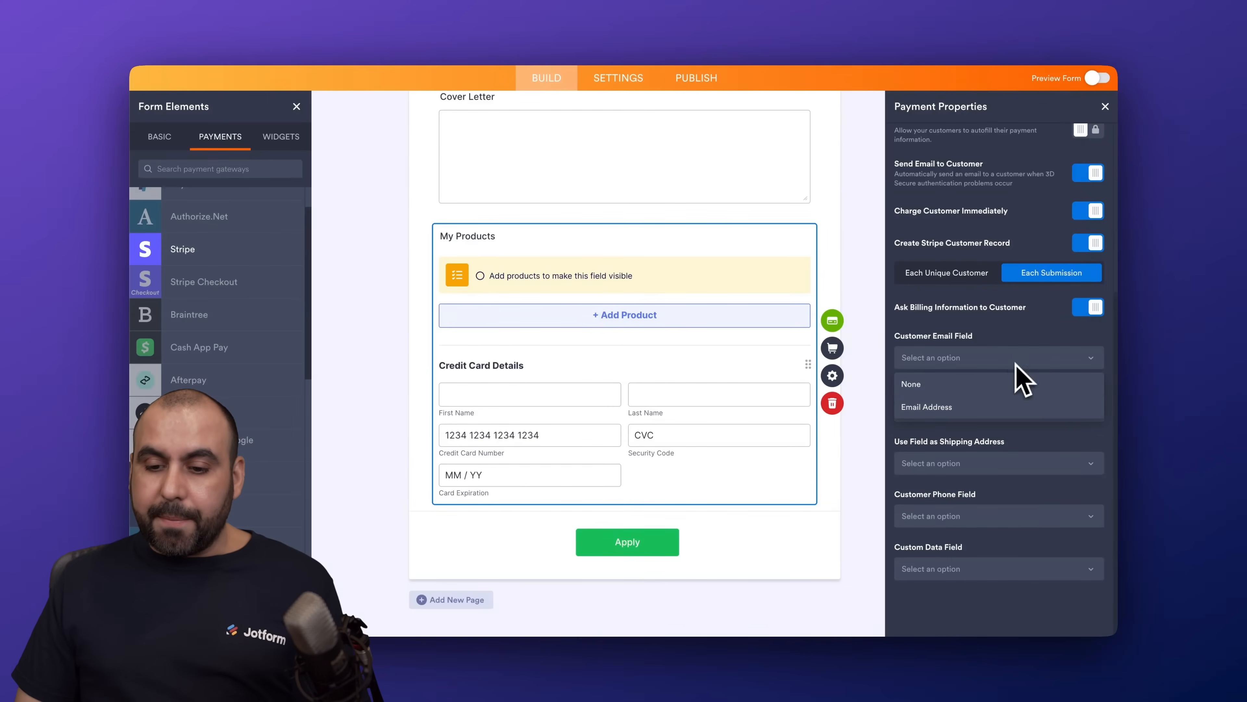
click(995, 408)
click(990, 418)
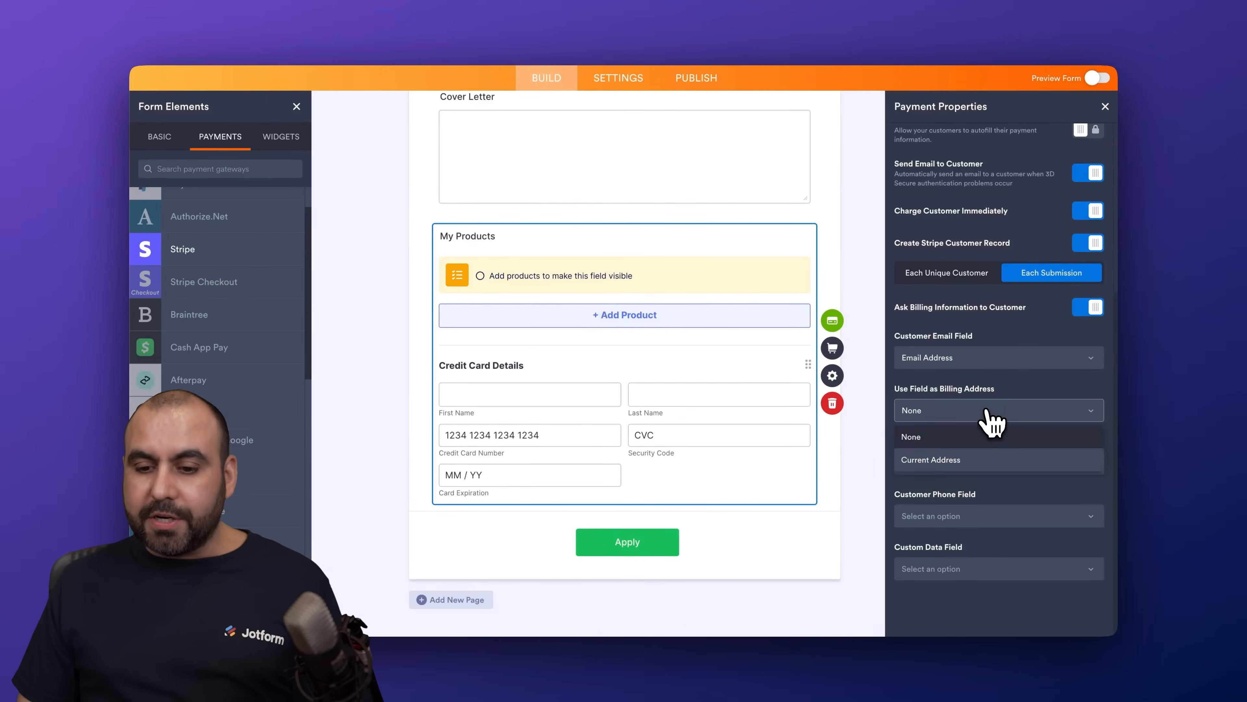
click(979, 459)
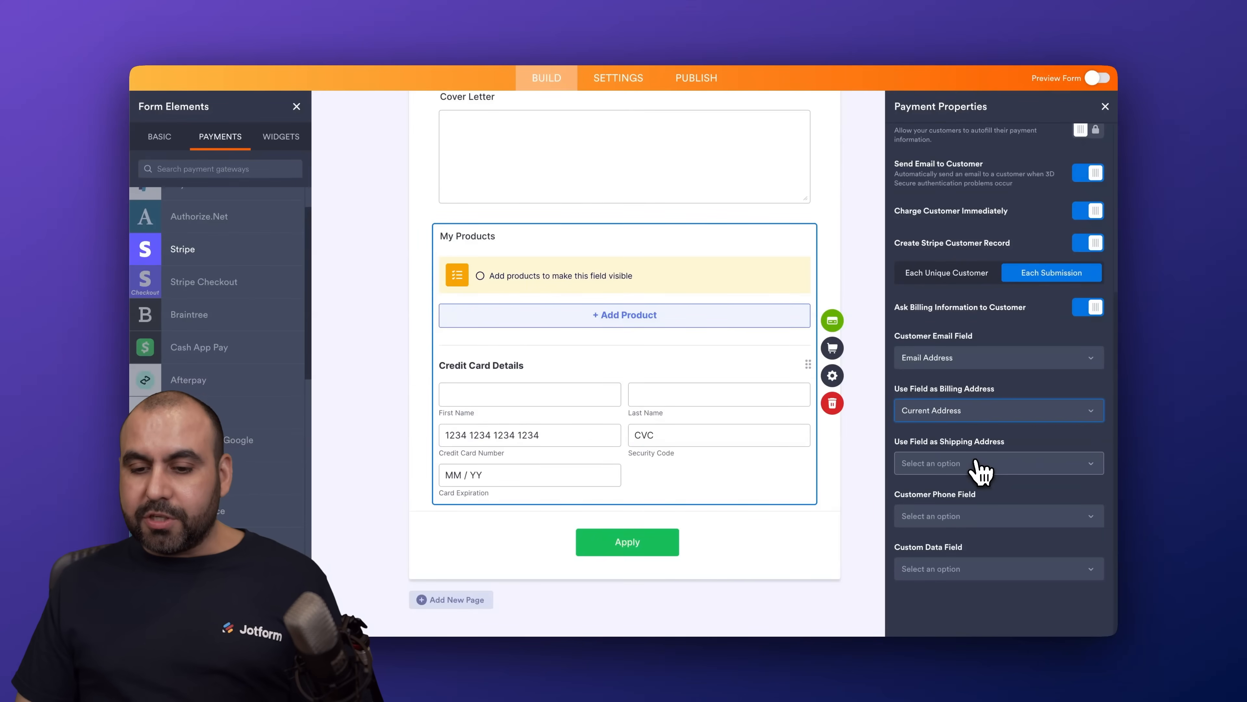
click(981, 467)
click(977, 511)
click(963, 570)
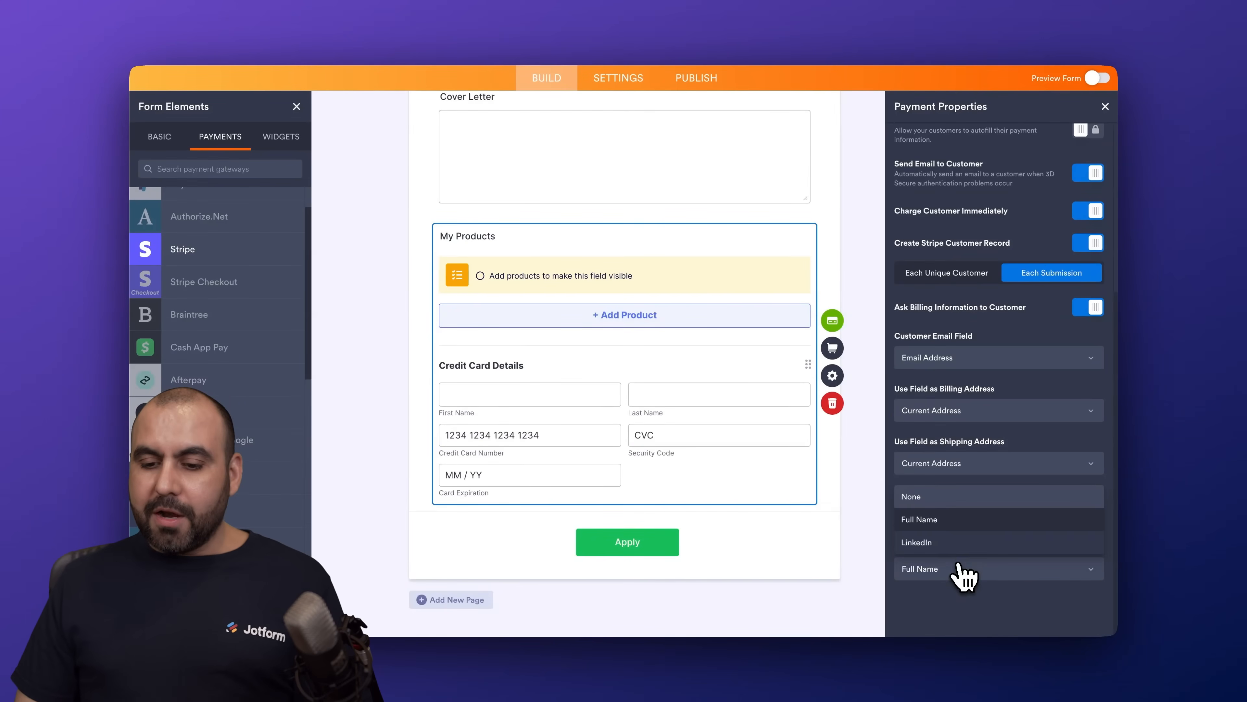
click(970, 522)
scroll(971, 442, up, 5)
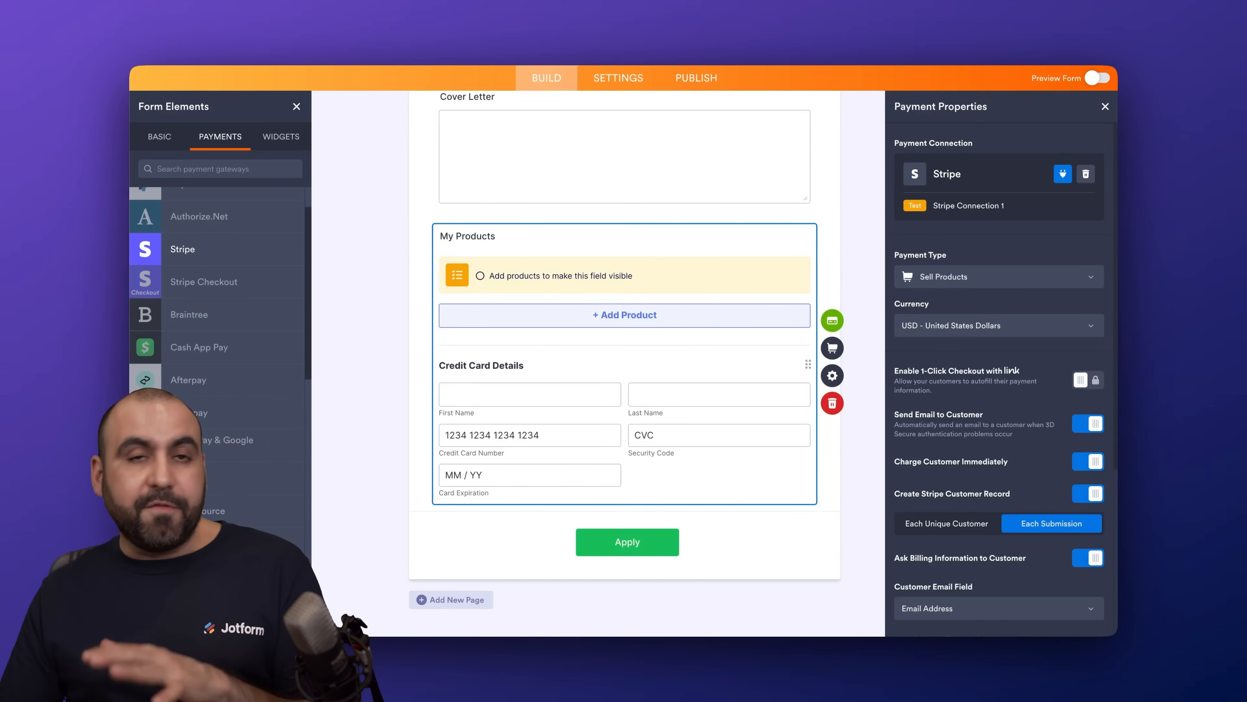
click(1086, 558)
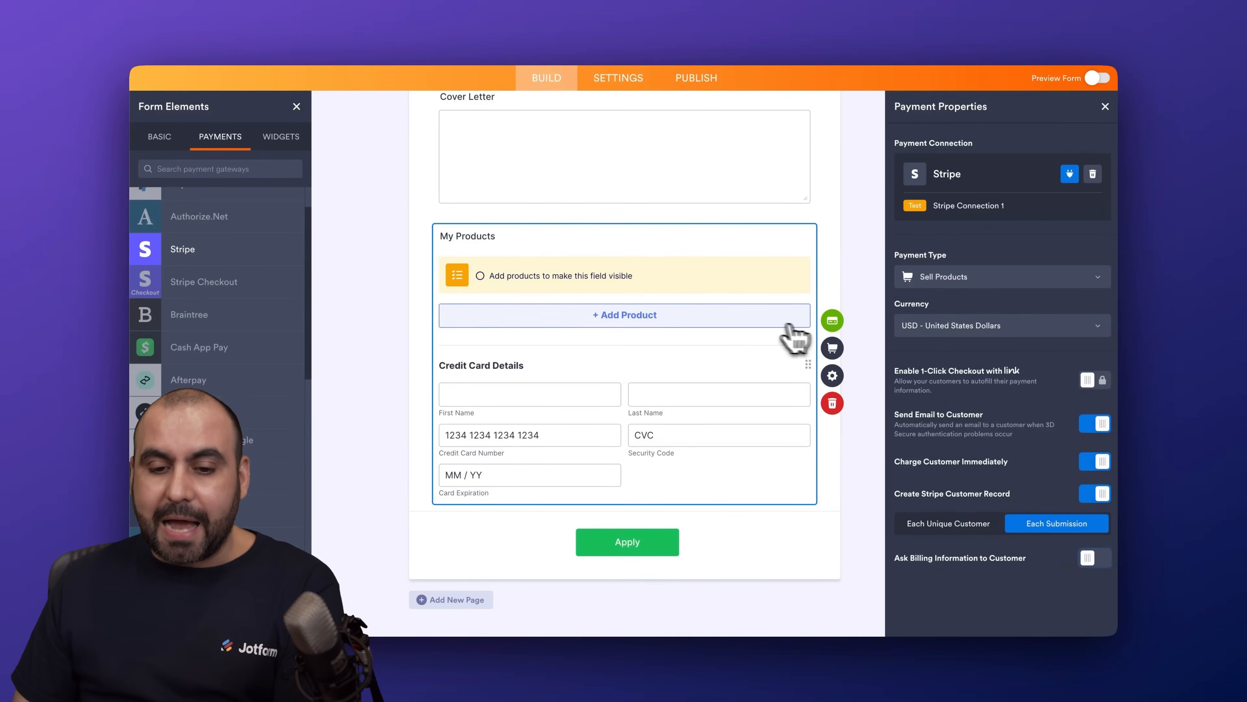
Add a product to the My Products field and open the product list settings
click(678, 320)
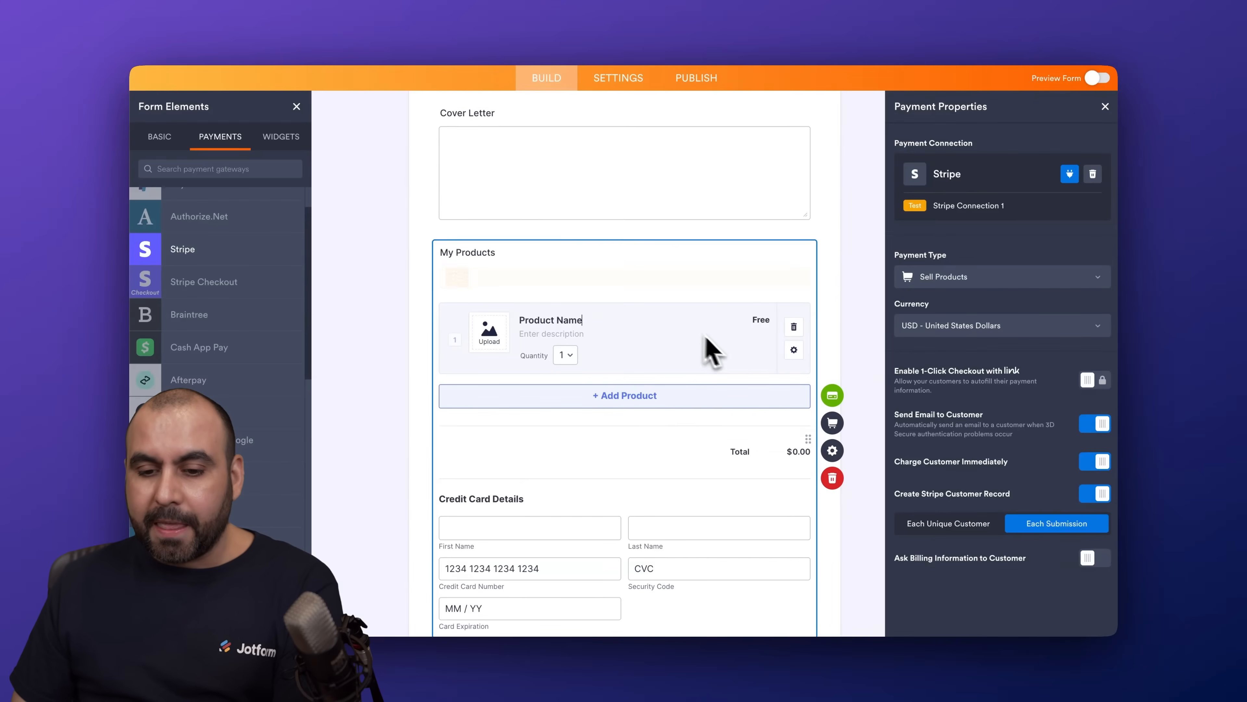
click(728, 344)
click(726, 359)
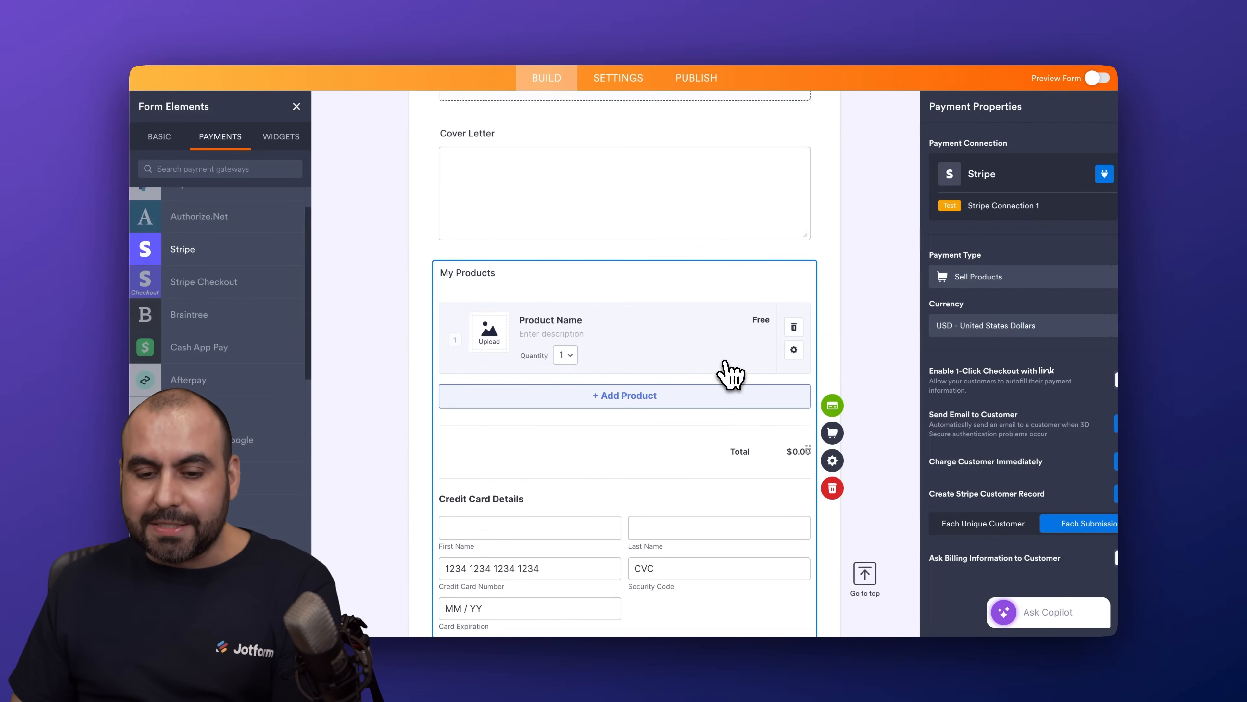
click(835, 439)
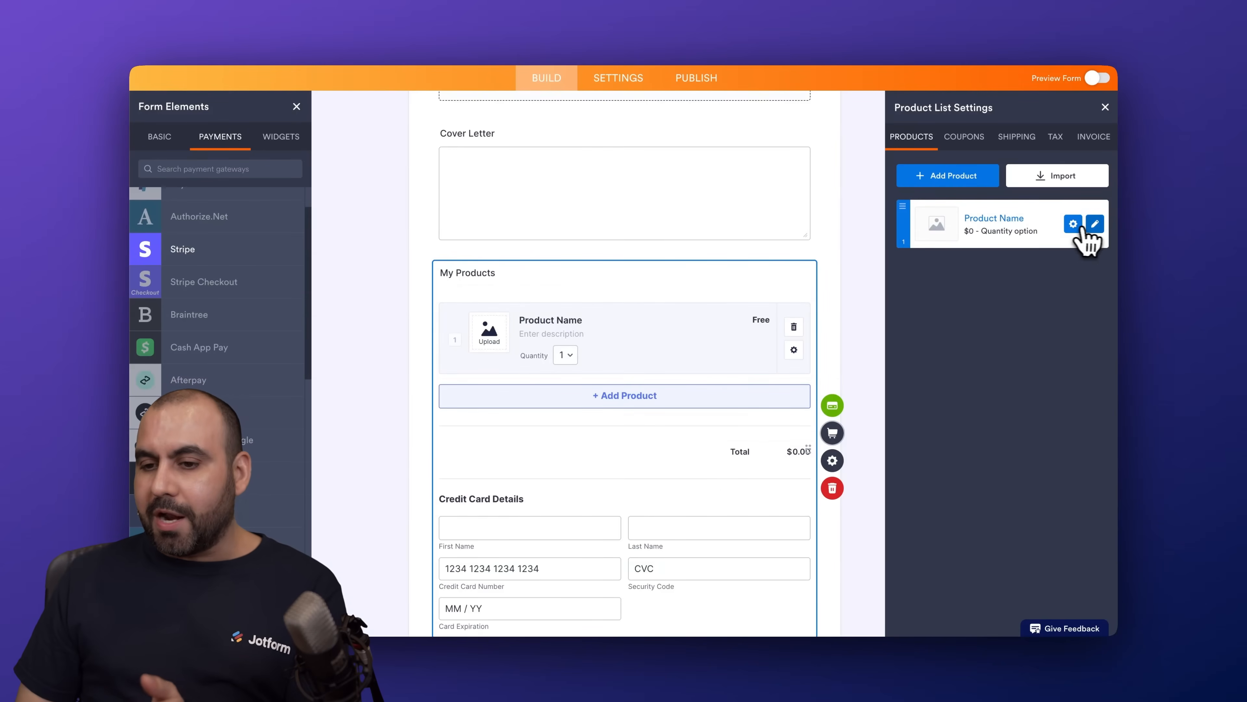
Name the new product TEST, with a price of 100.00 USD and the description tshirt
click(1086, 227)
triple_click(965, 182)
text(TEST)
click(974, 228)
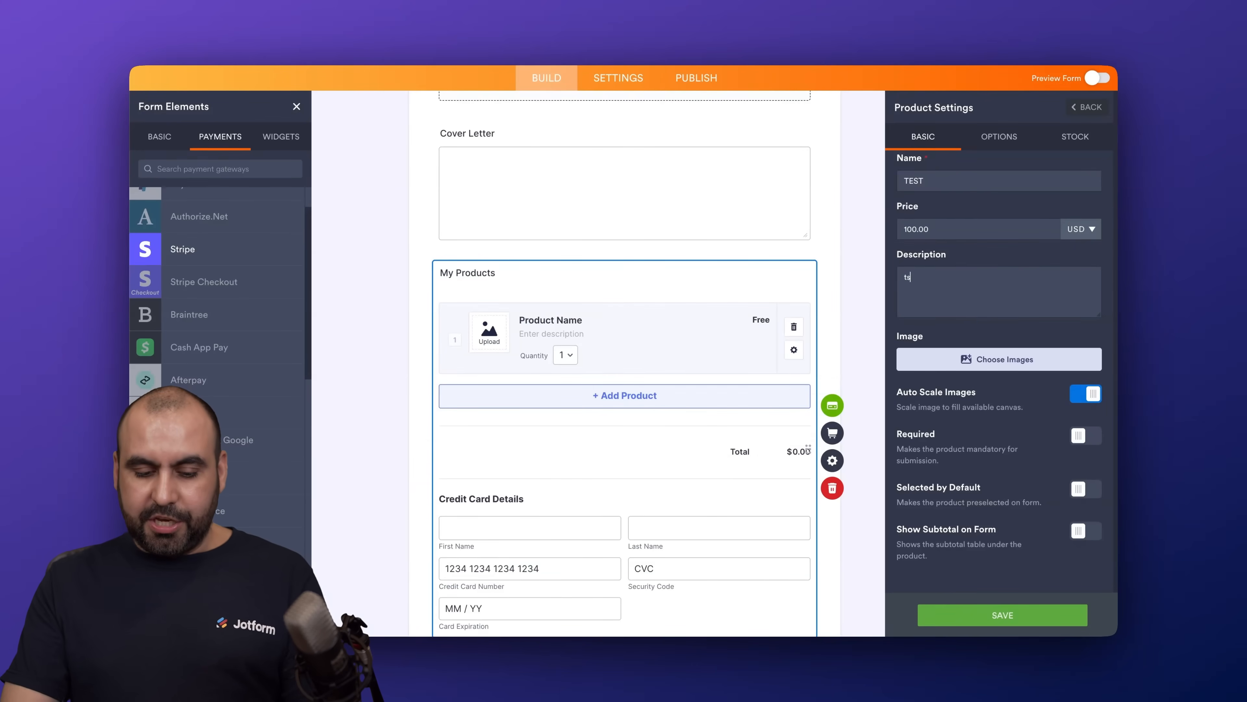
Add the grey sweatshirt picture from the previously uploaded images as the TEST product's image
click(1026, 360)
click(1024, 389)
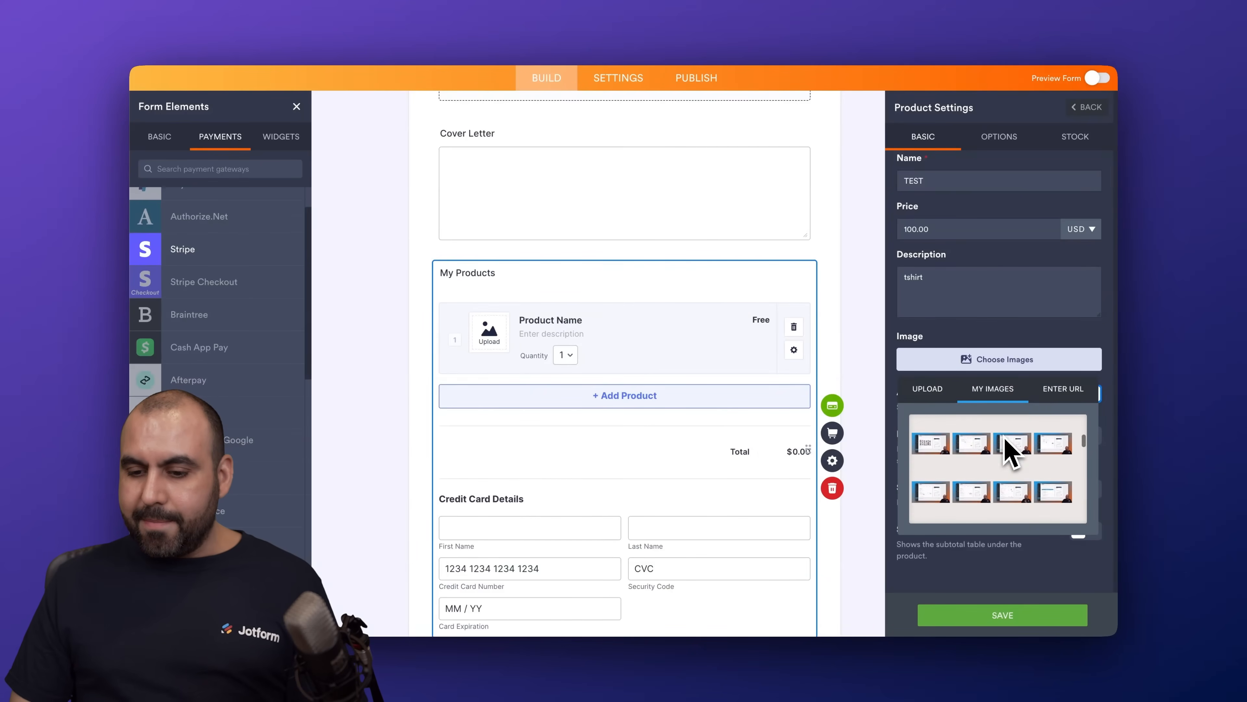
scroll(1007, 449, down, 10)
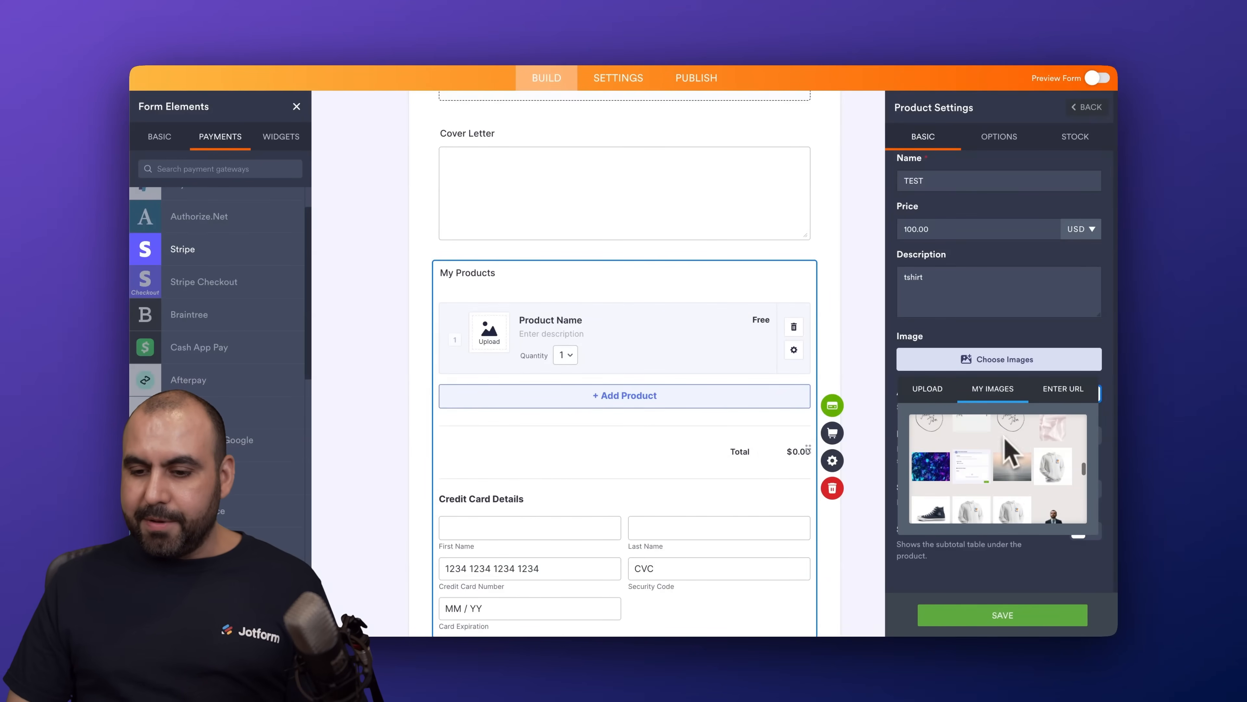
scroll(1017, 474, down, 1)
click(980, 466)
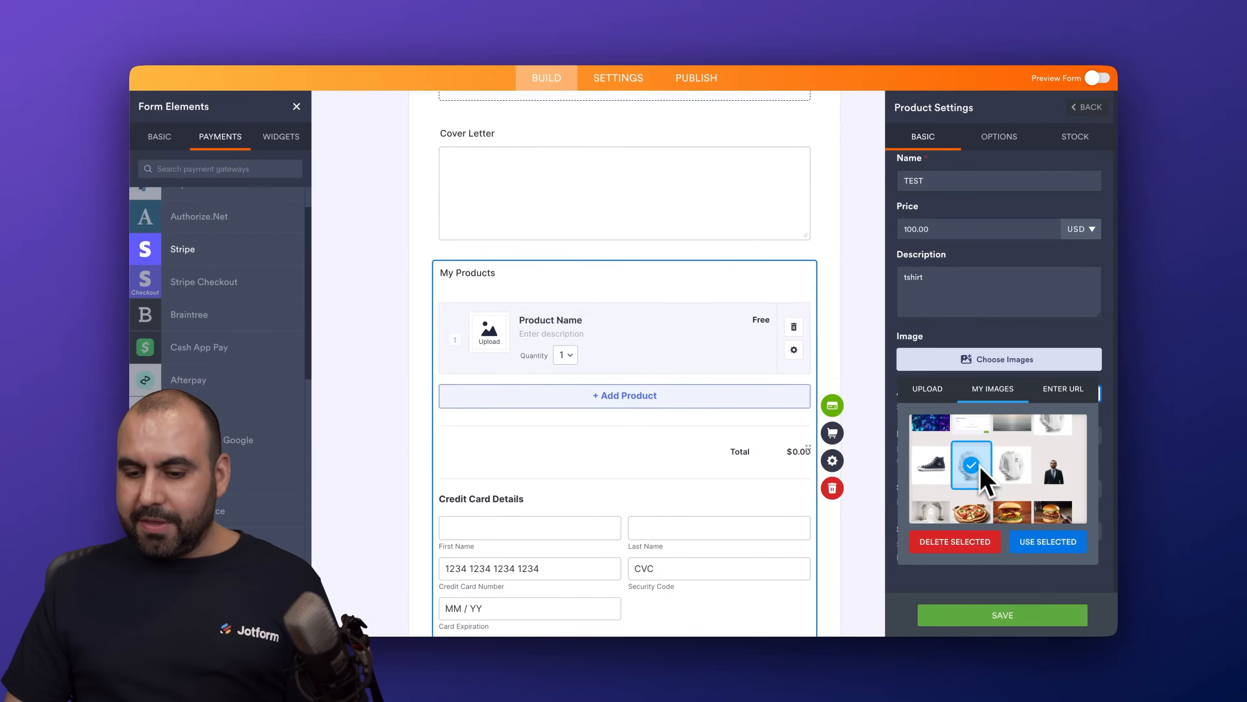
click(1031, 543)
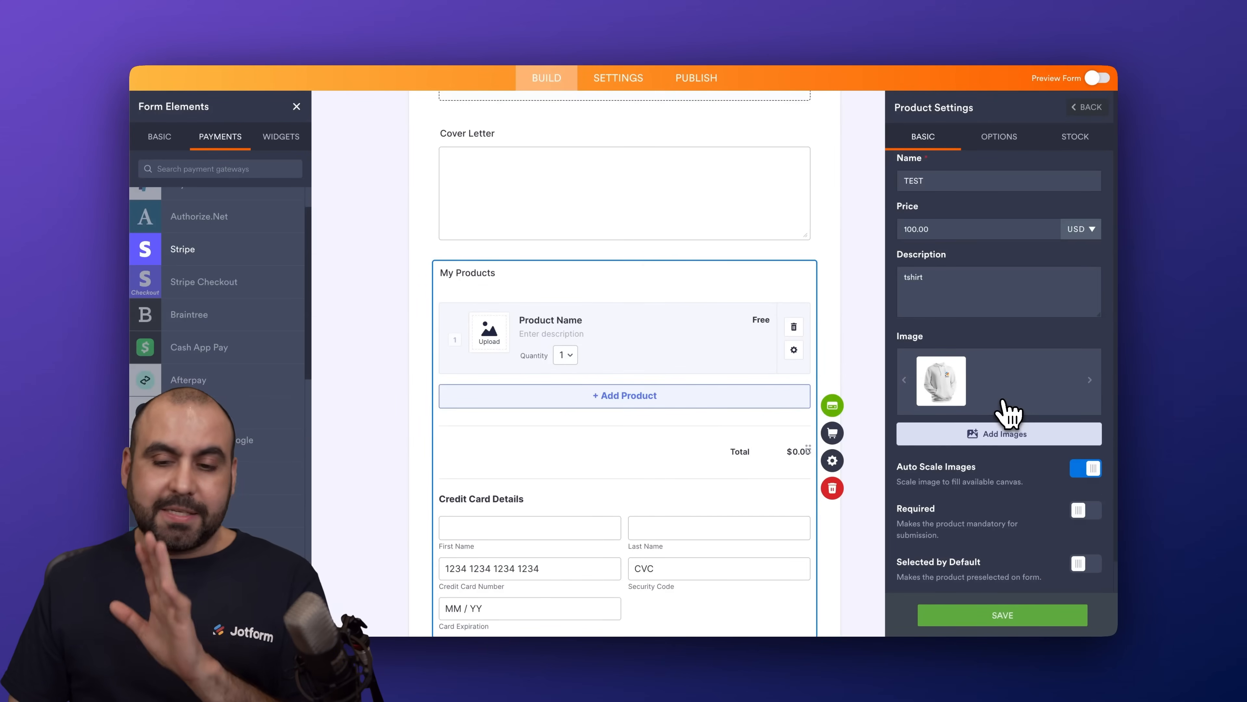
Make the TEST product selected by default, leave it not required, and save the product settings
scroll(1008, 412, down, 2)
scroll(1008, 412, down, 2)
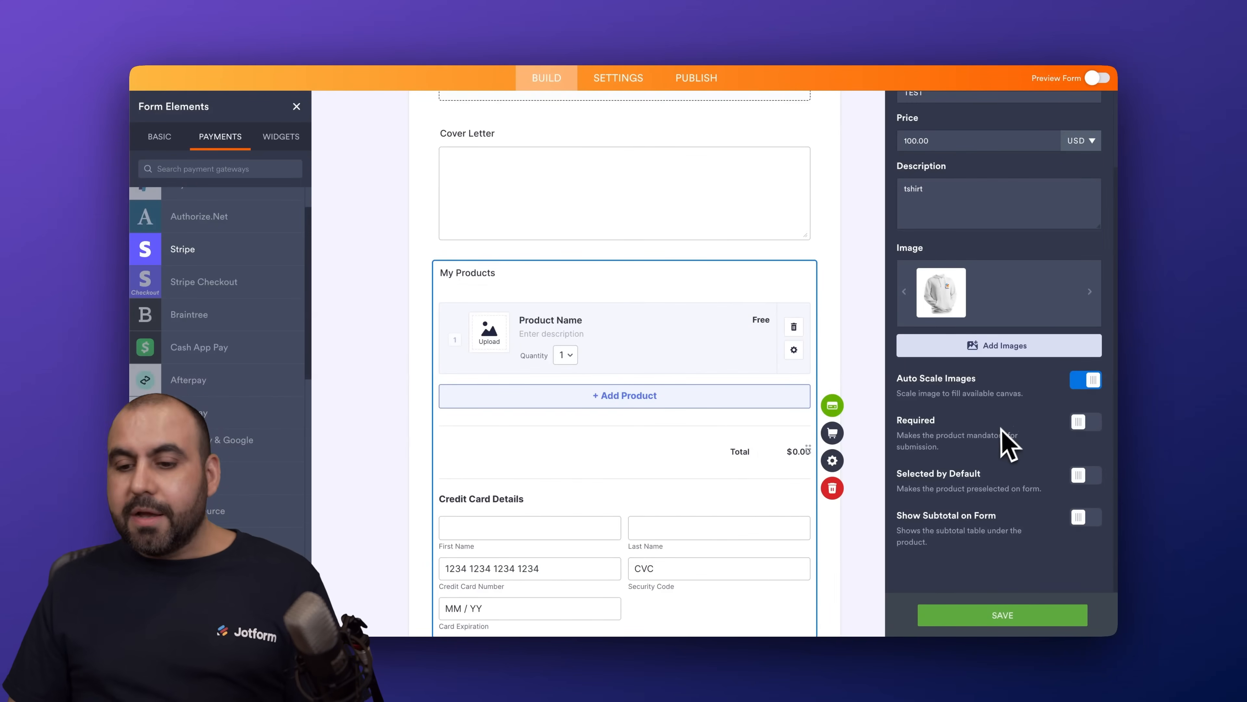
click(1087, 429)
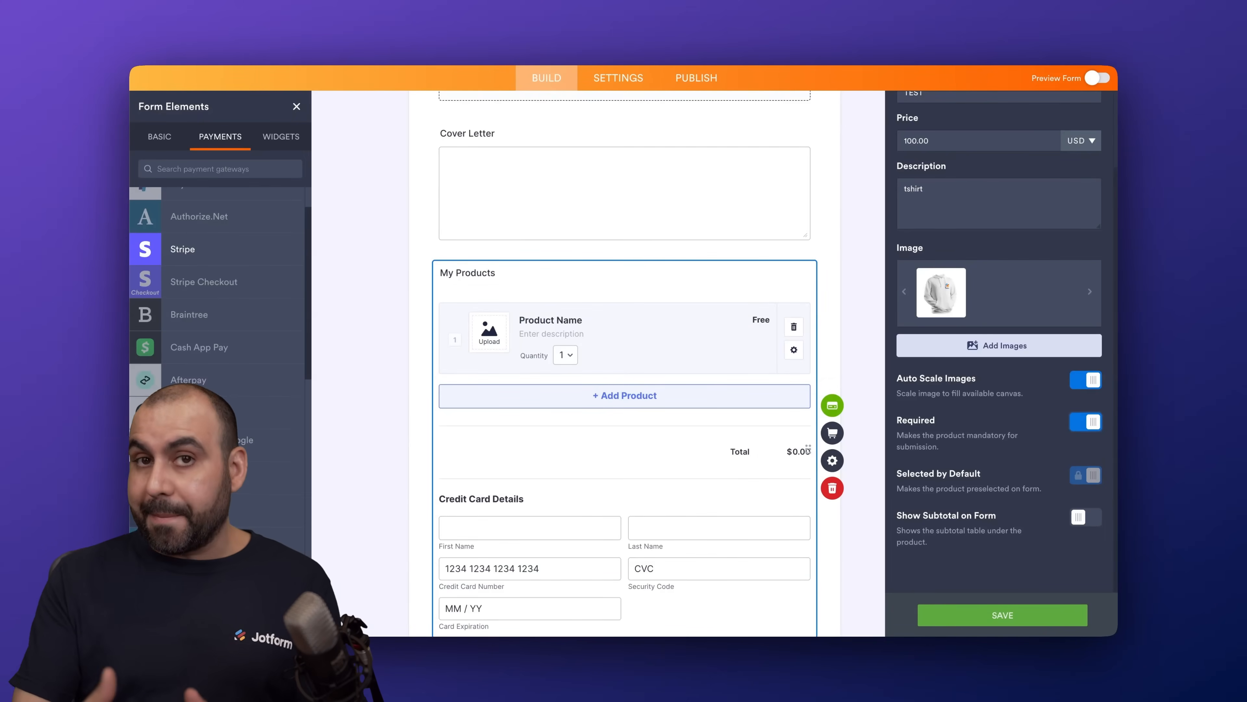
click(1087, 422)
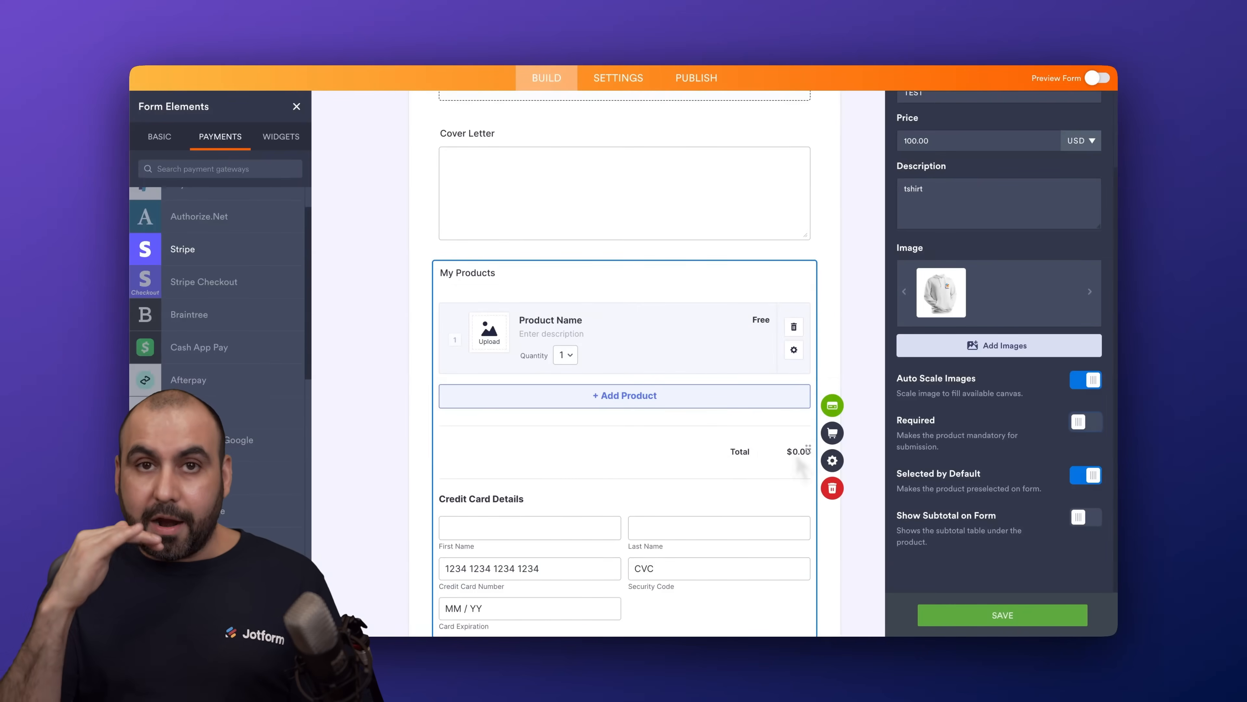
click(985, 610)
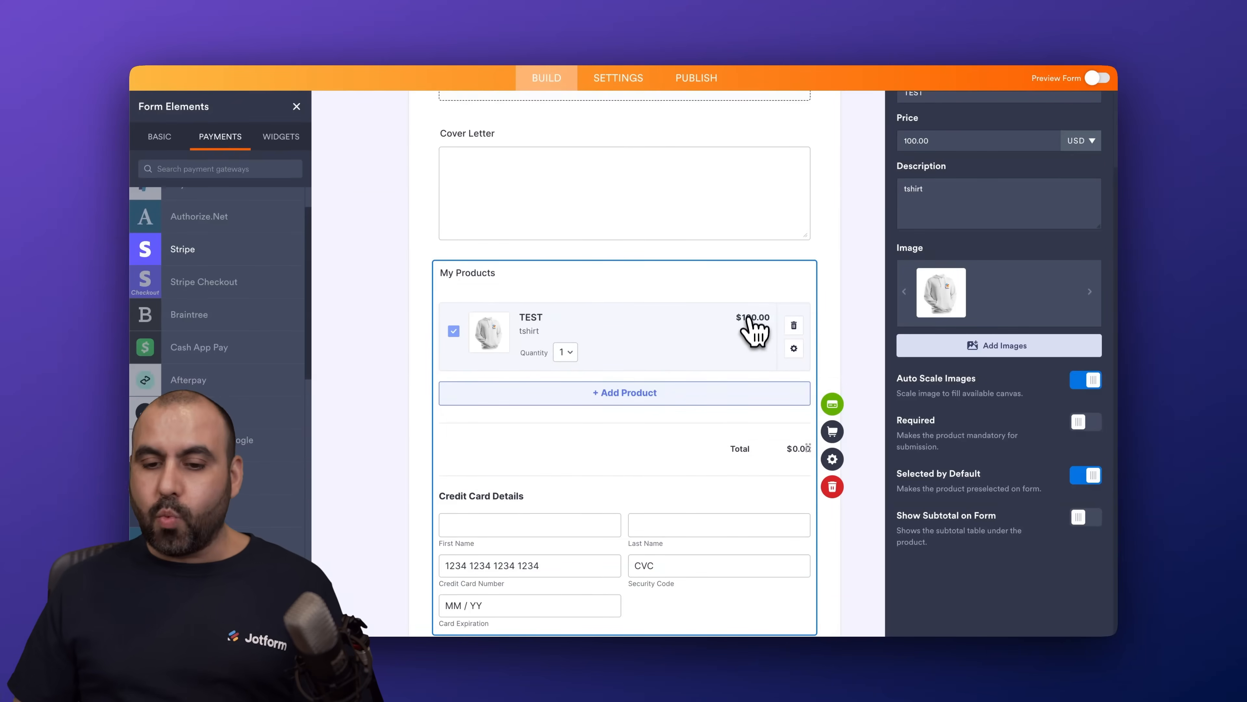
Review the TEST product's quantity selector and product option settings alongside the product on the form
scroll(762, 356, down, 3)
scroll(769, 359, up, 5)
scroll(769, 357, up, 4)
scroll(1006, 184, up, 3)
click(1000, 140)
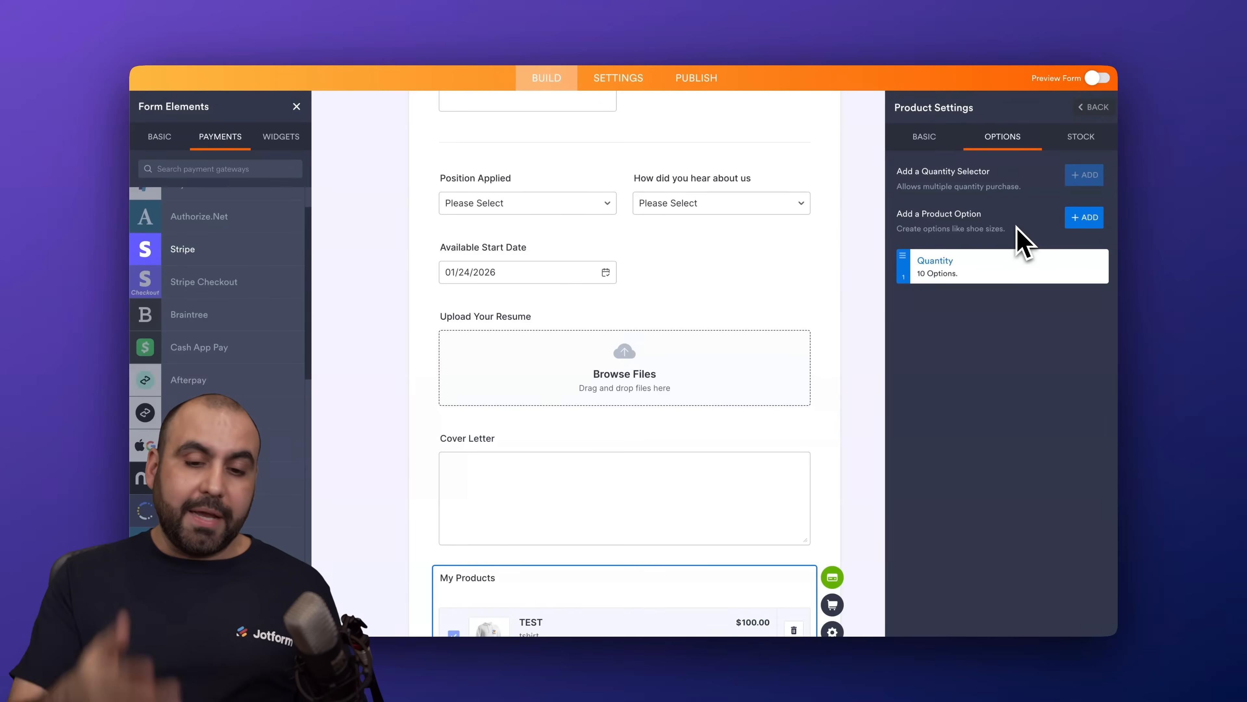
scroll(752, 445, down, 8)
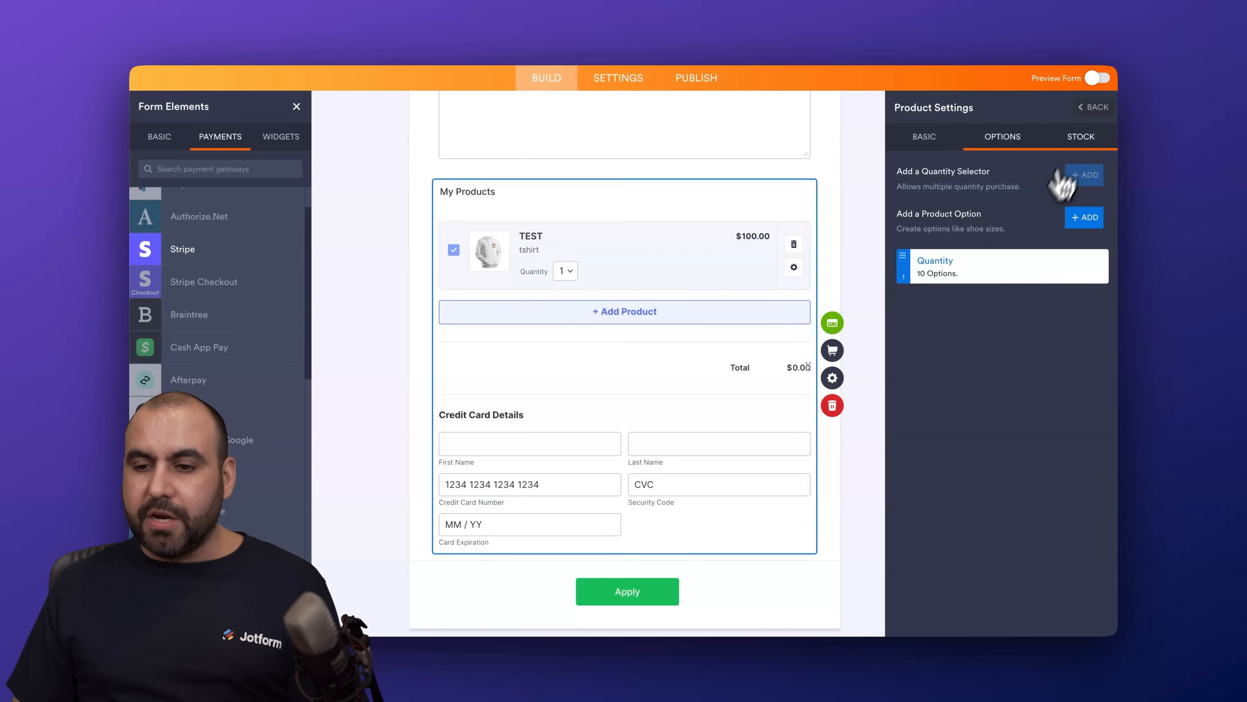
Try enabling stock control for the TEST product with 100 available and a low stock alert at 5
click(1076, 140)
click(1088, 179)
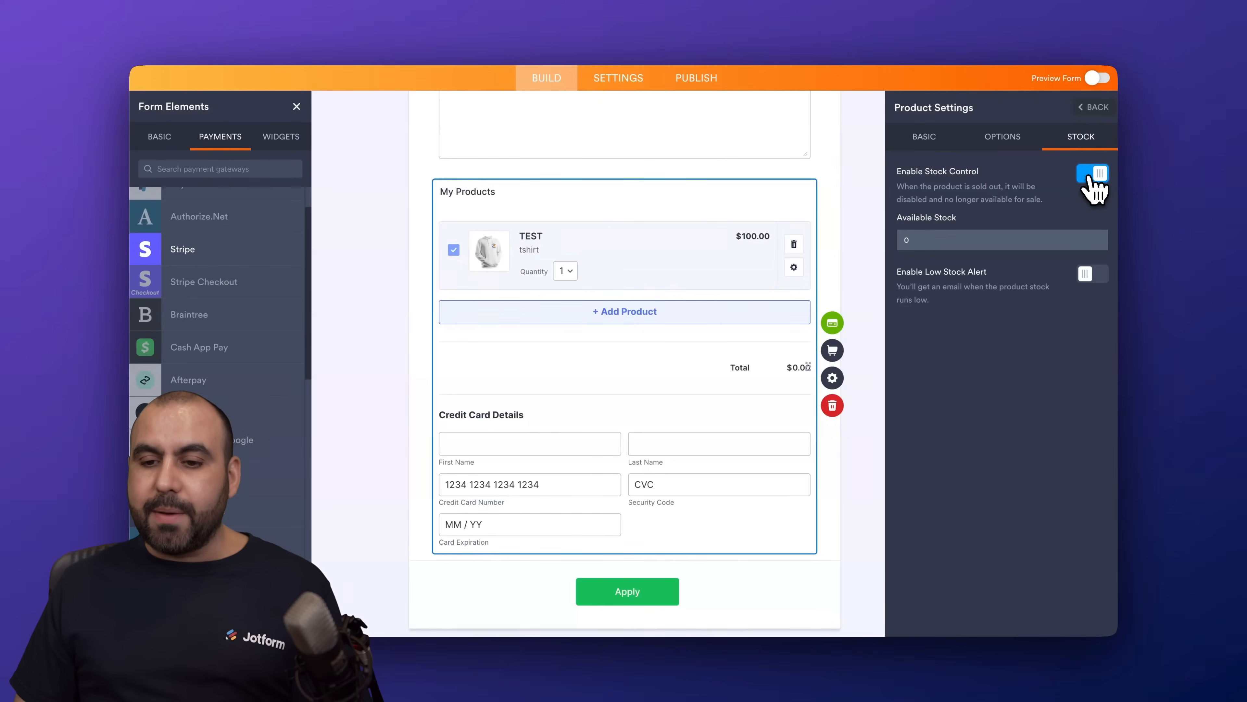
click(966, 239)
text(100)
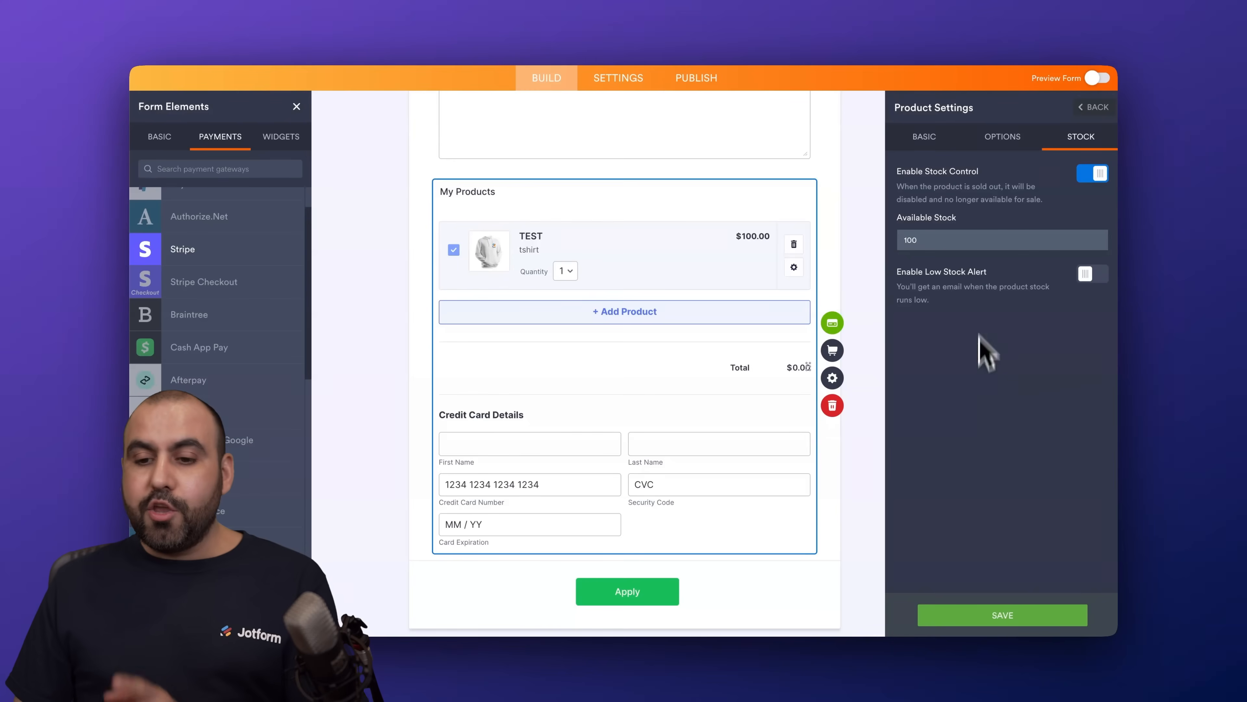
click(1093, 274)
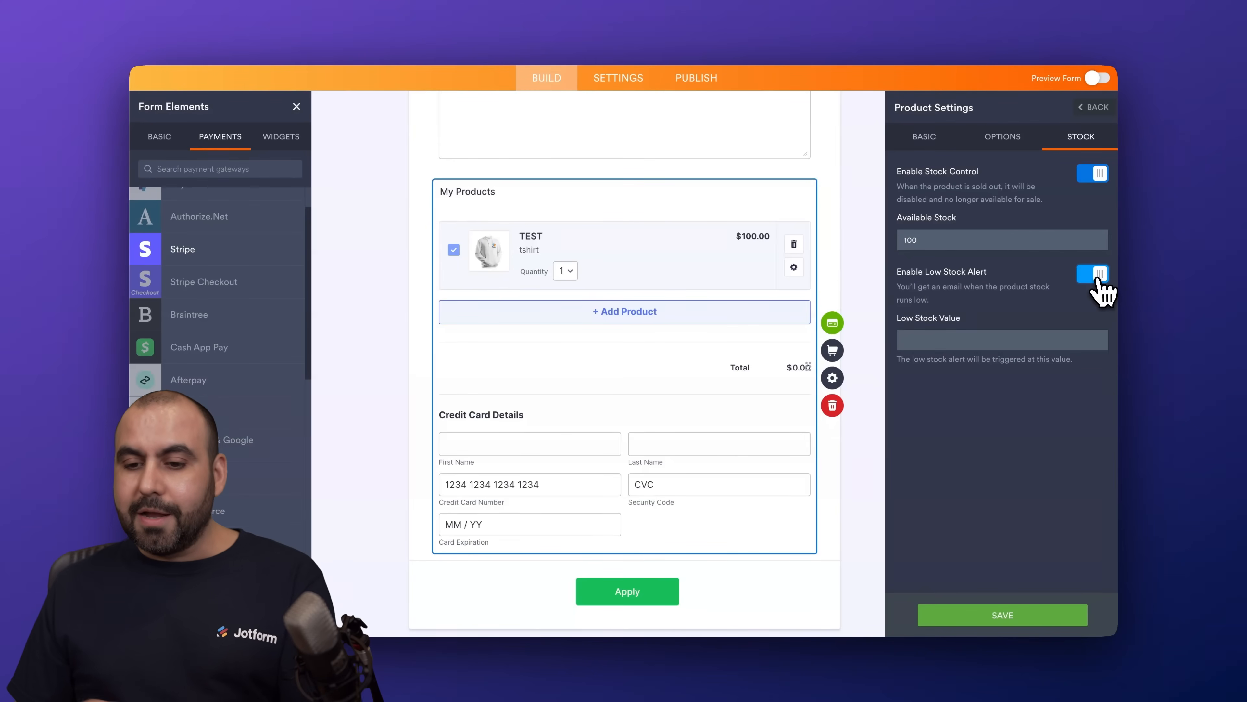
click(956, 399)
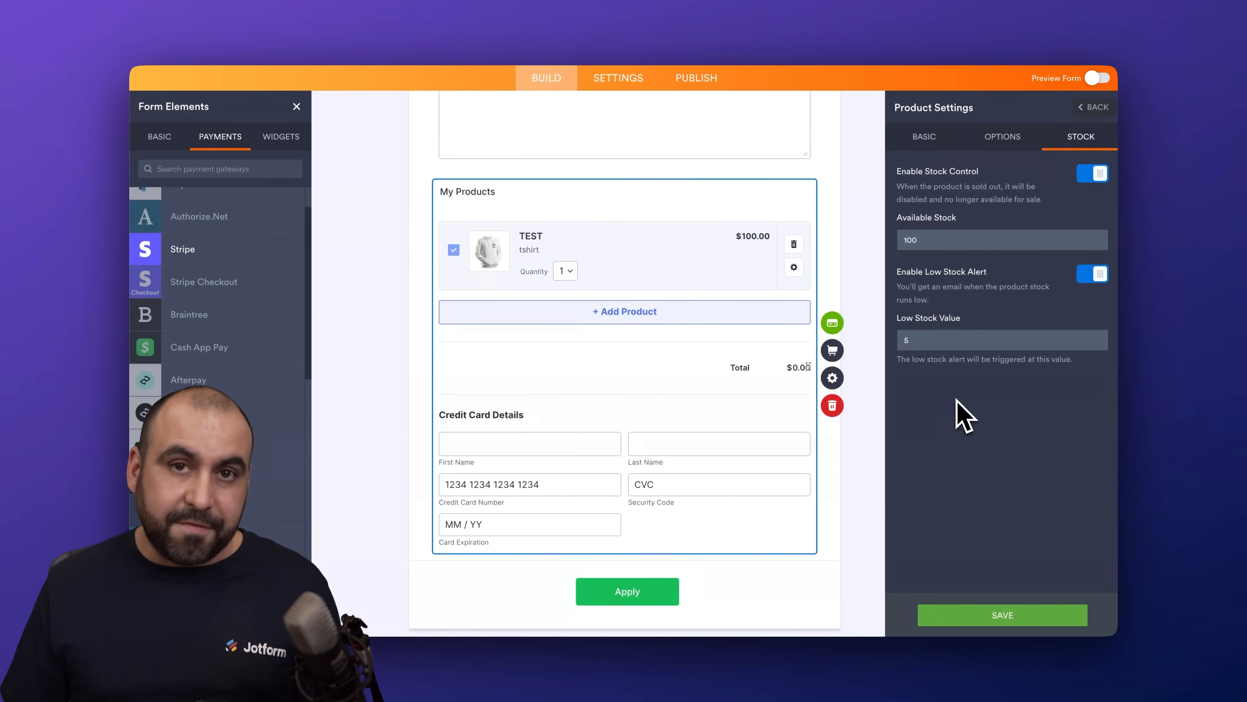
click(1093, 174)
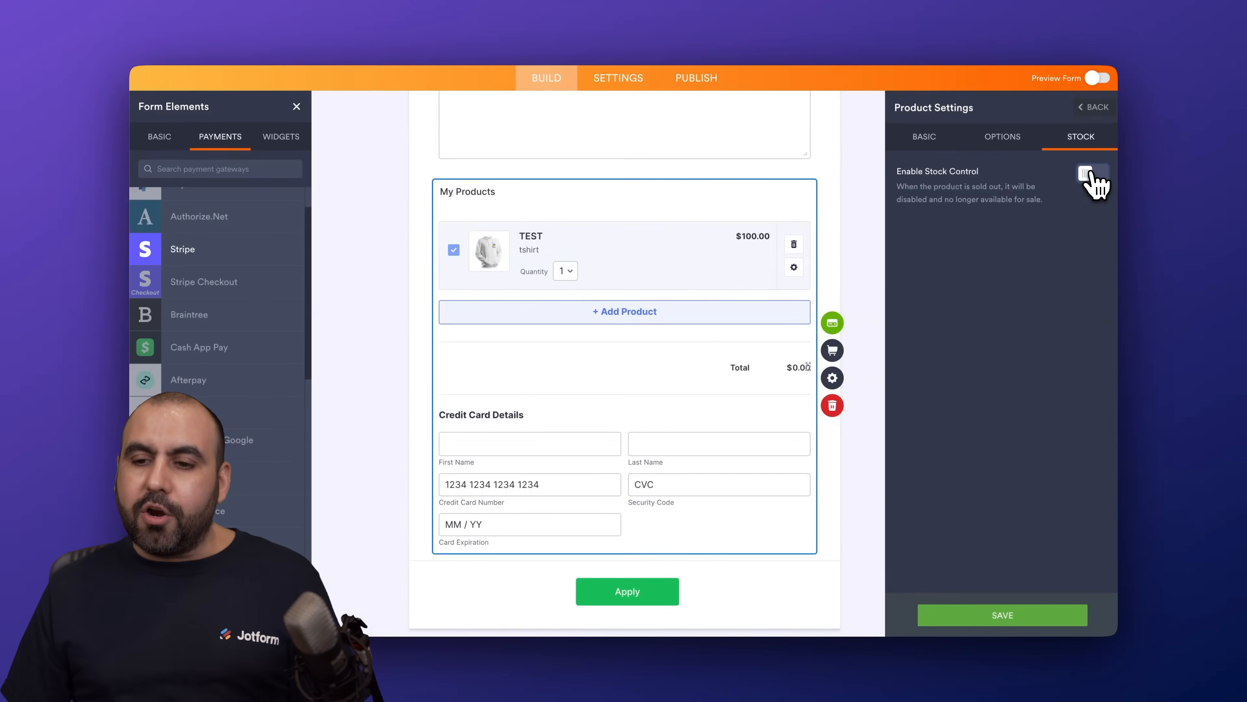
Return to the product list and review its coupon, shipping, tax and invoice settings
click(1100, 109)
click(1040, 165)
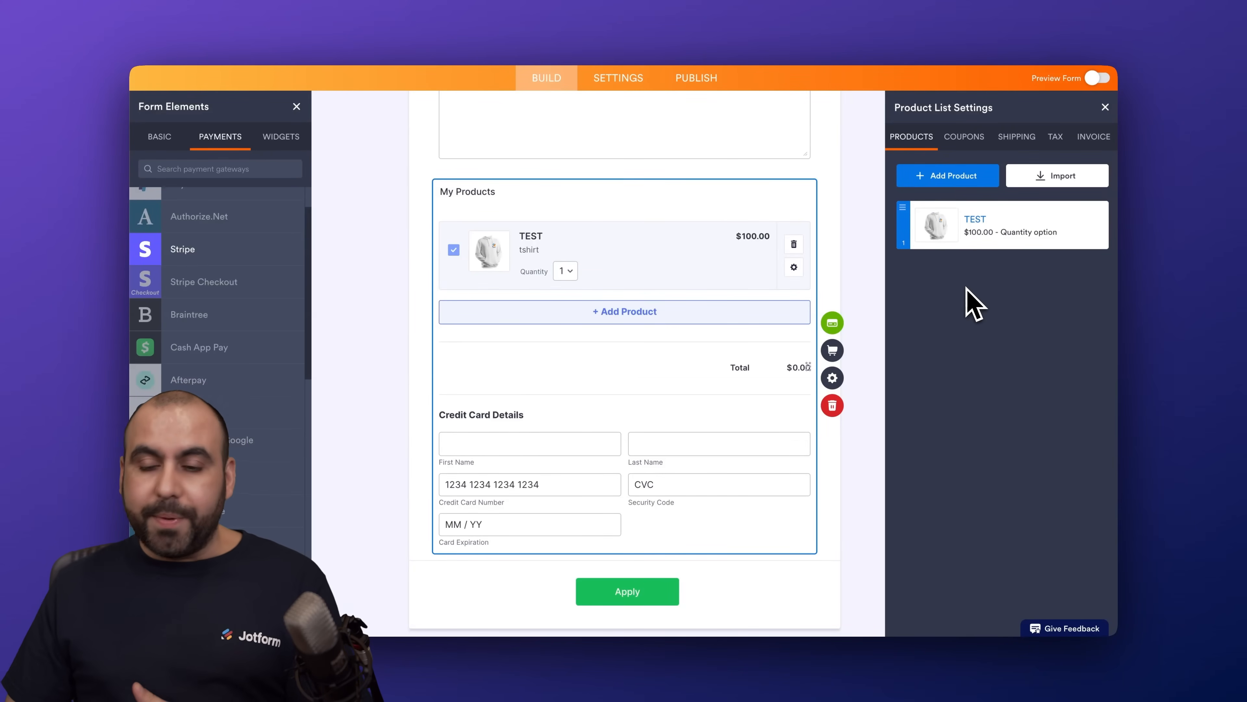
click(971, 139)
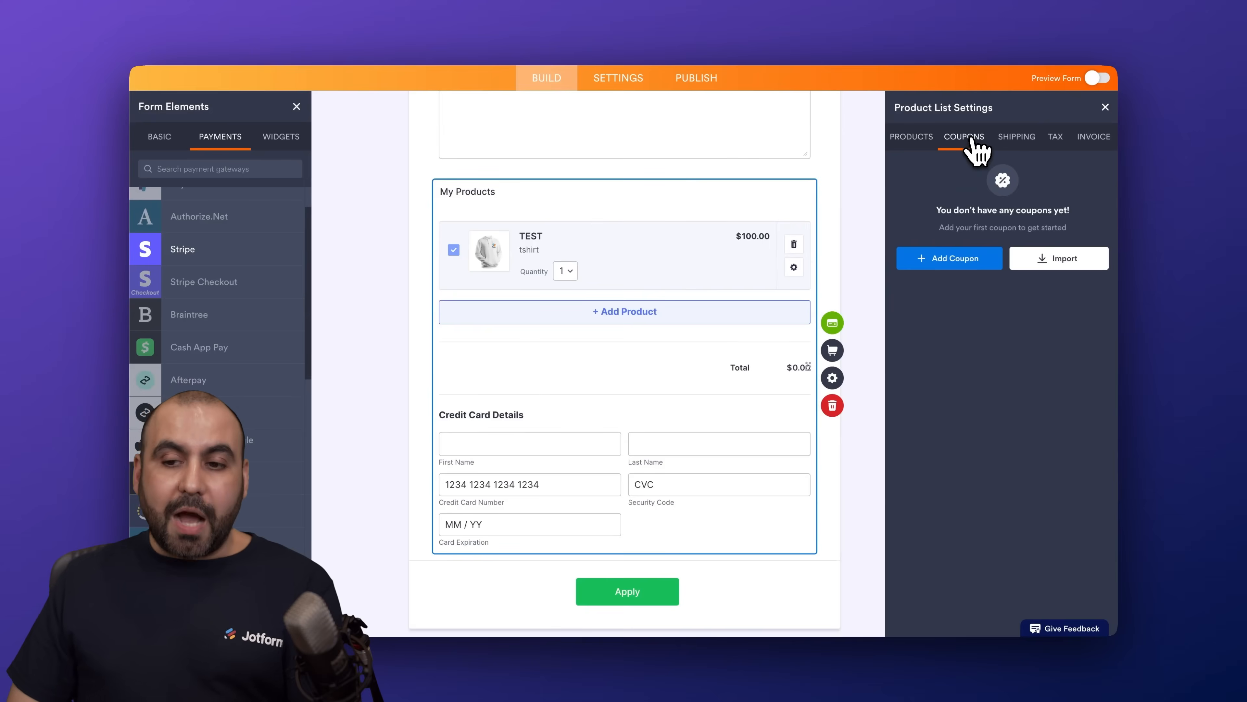
click(1016, 139)
click(1055, 139)
click(1094, 139)
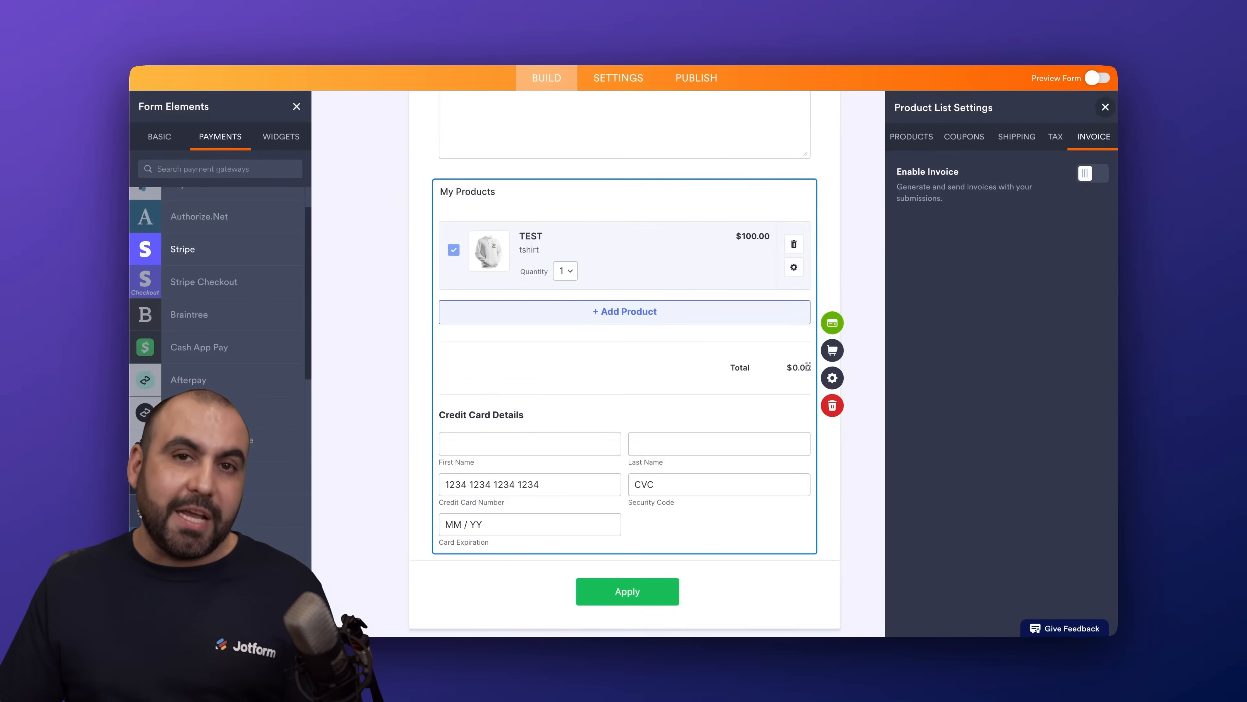
Preview the form down to the product and credit card section, and return to the form builder
click(1103, 82)
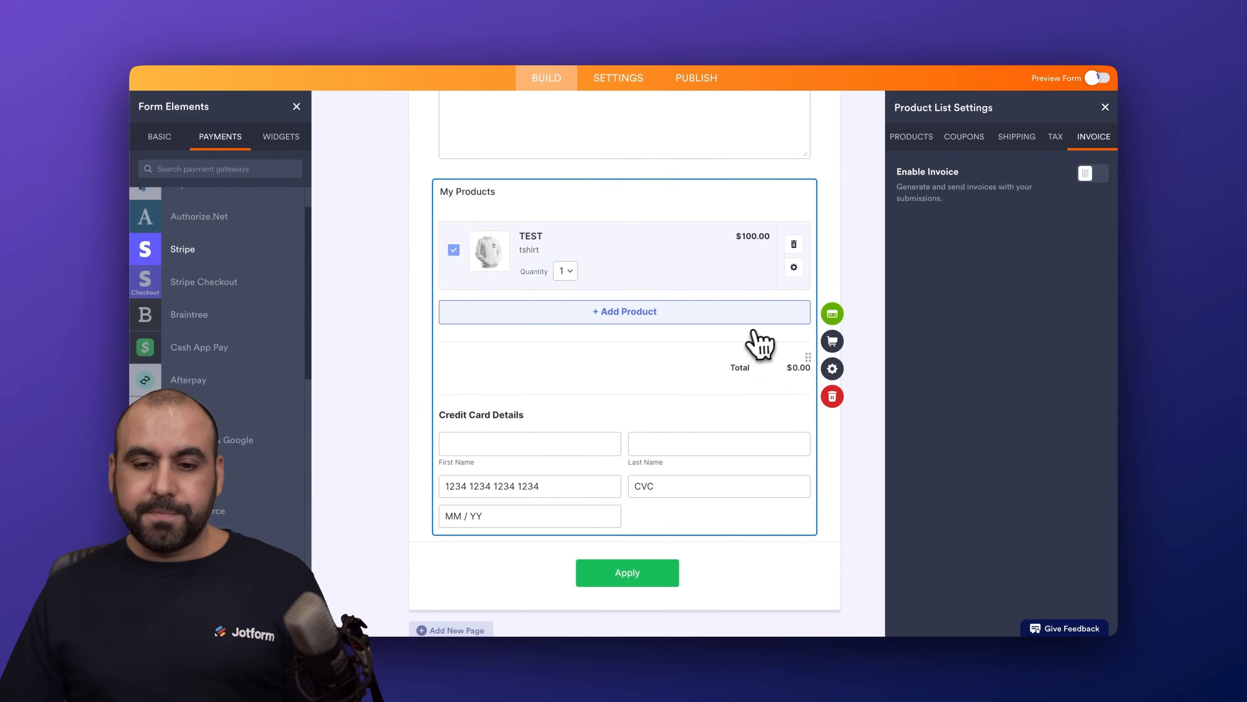
scroll(484, 381, down, 20)
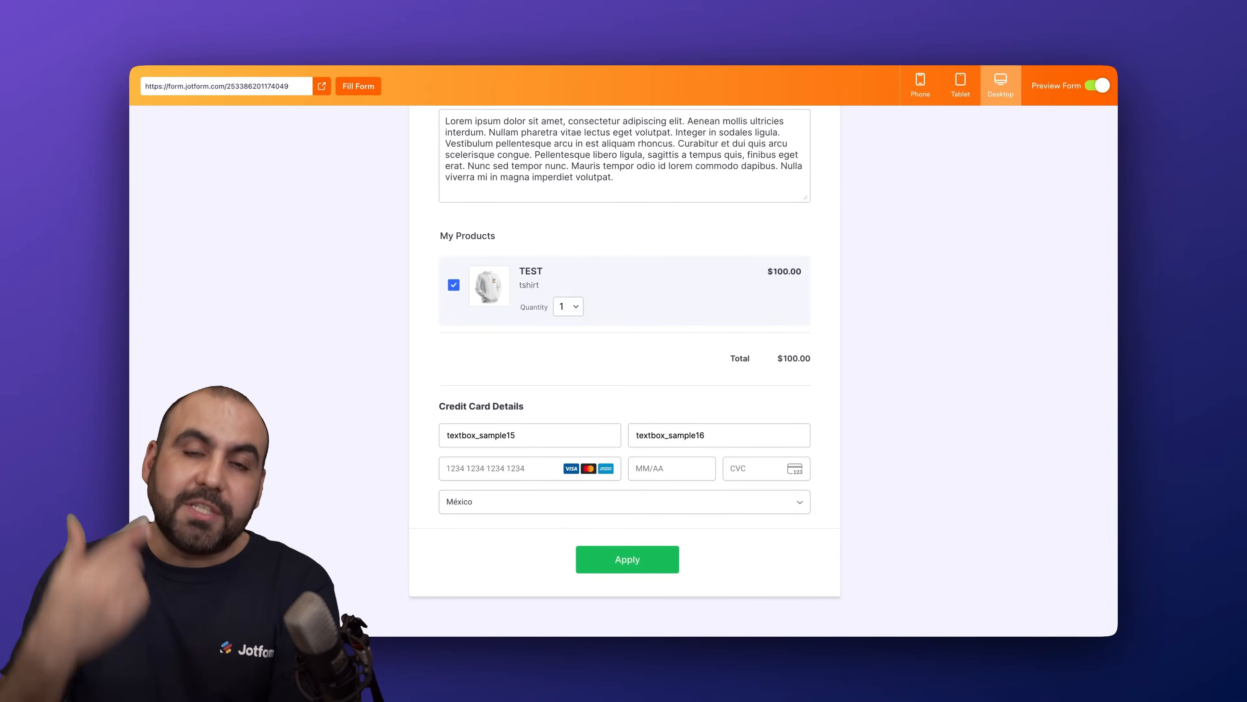
click(1092, 97)
scroll(629, 234, up, 10)
scroll(631, 234, up, 2)
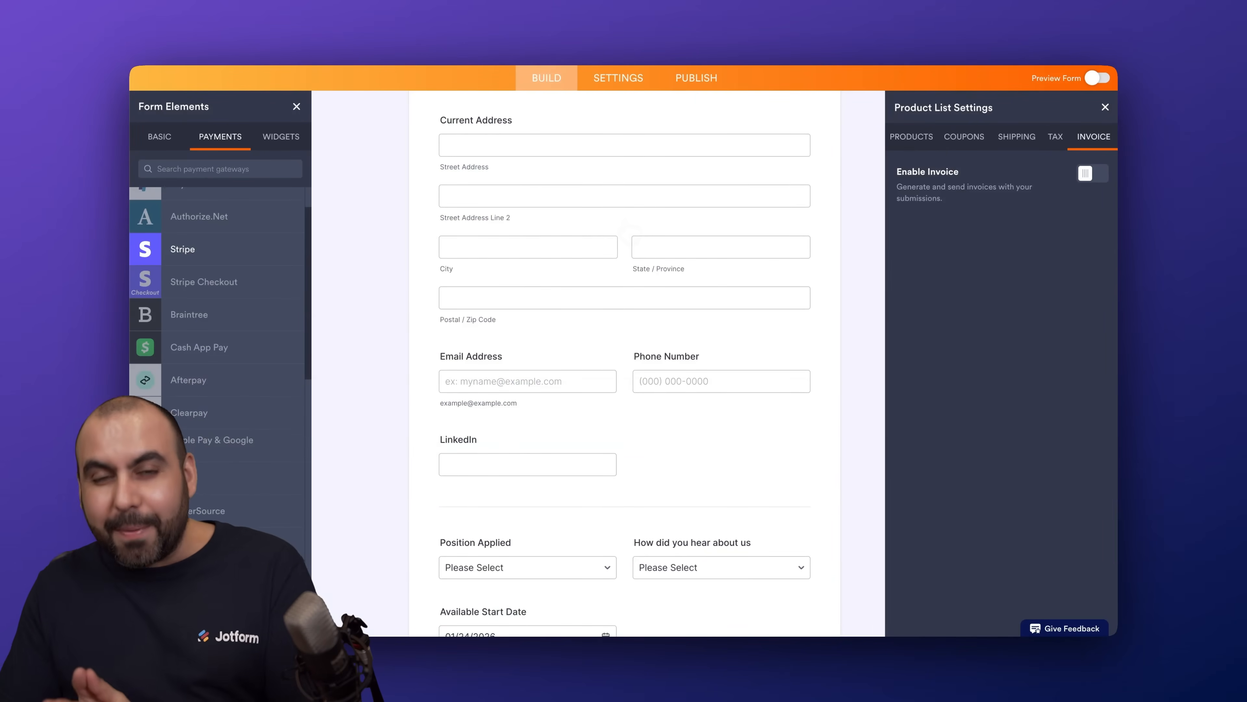